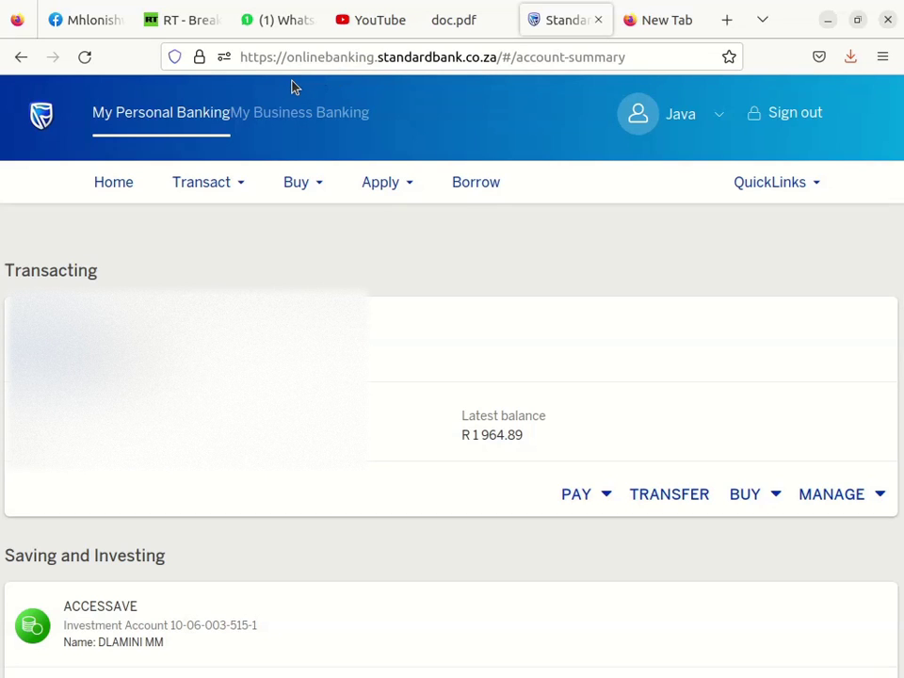
Go to the saved beneficiaries list via Transact > Beneficiary.
click(215, 188)
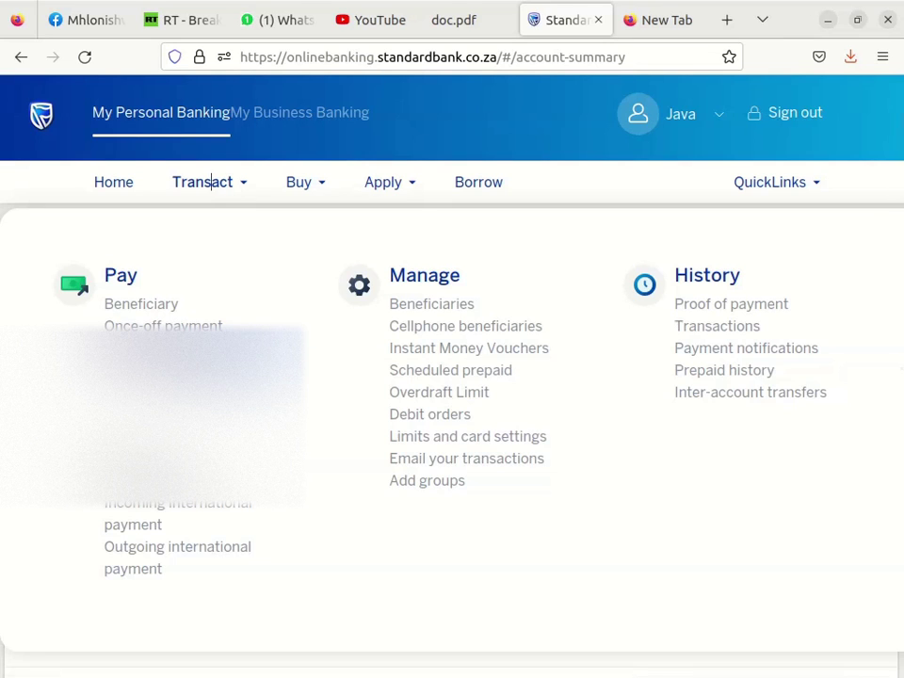
click(157, 310)
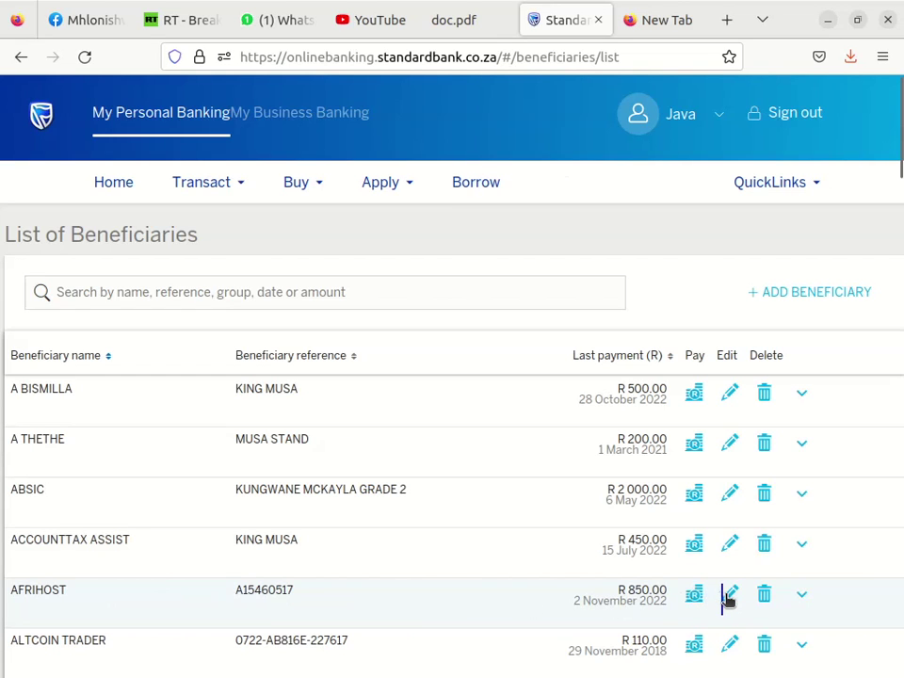
Review AFRIHOST's beneficiary details and start a payment to AFRIHOST.
click(693, 595)
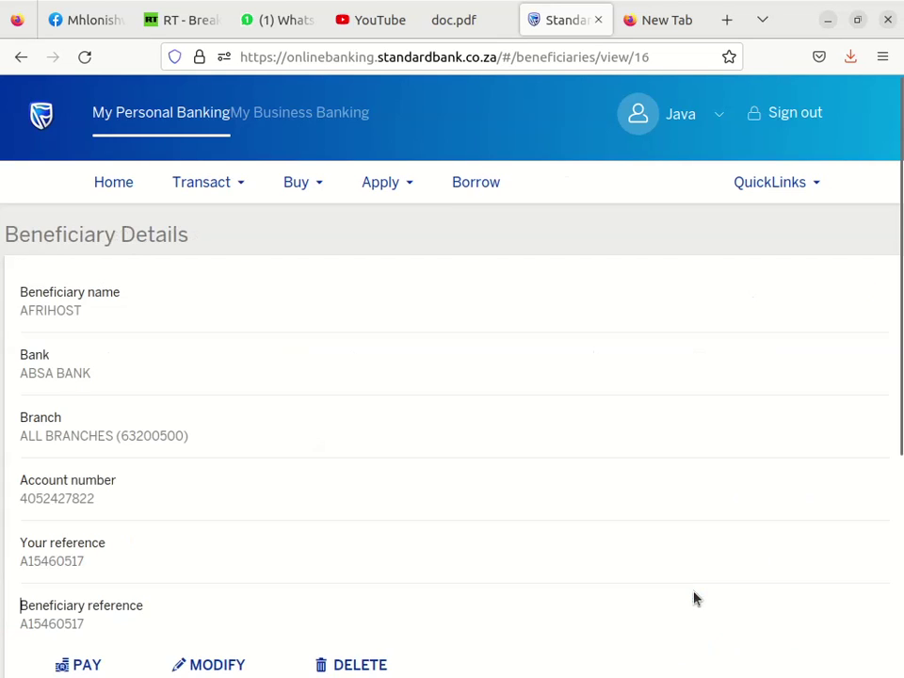
scroll(252, 389, down, 4)
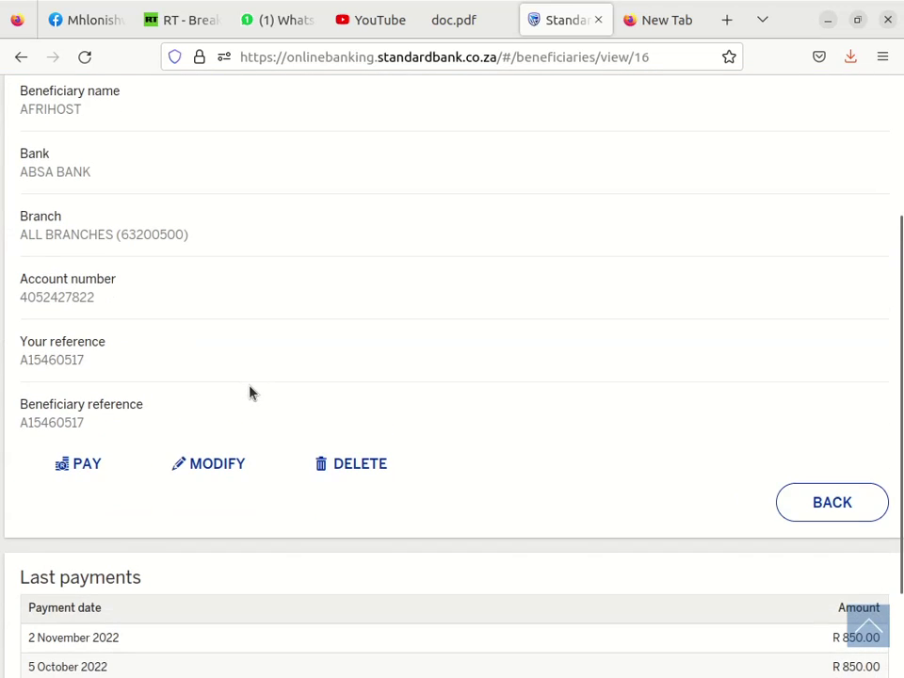
scroll(249, 391, up, 2)
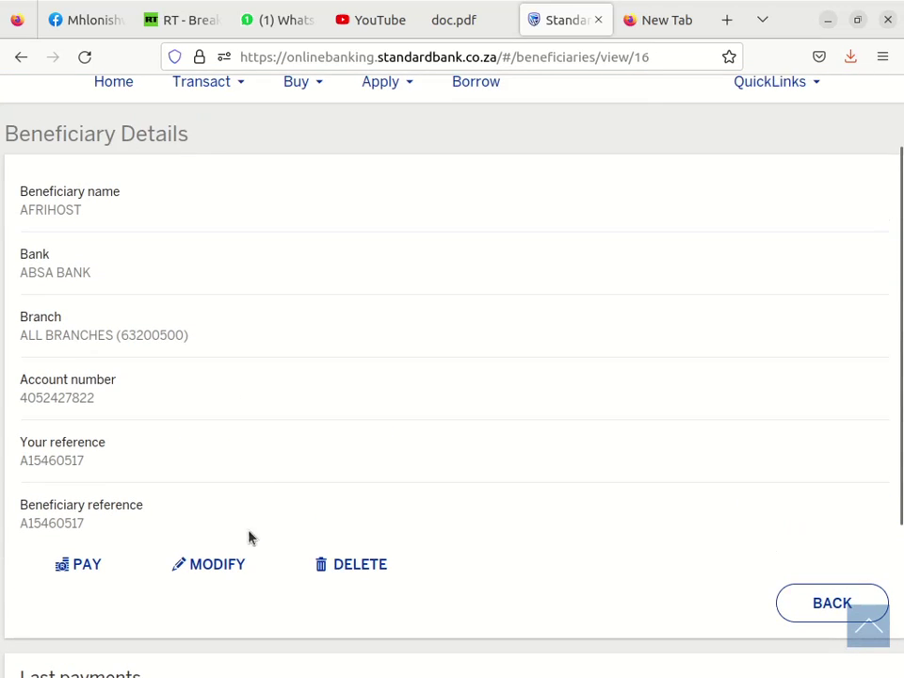
click(90, 567)
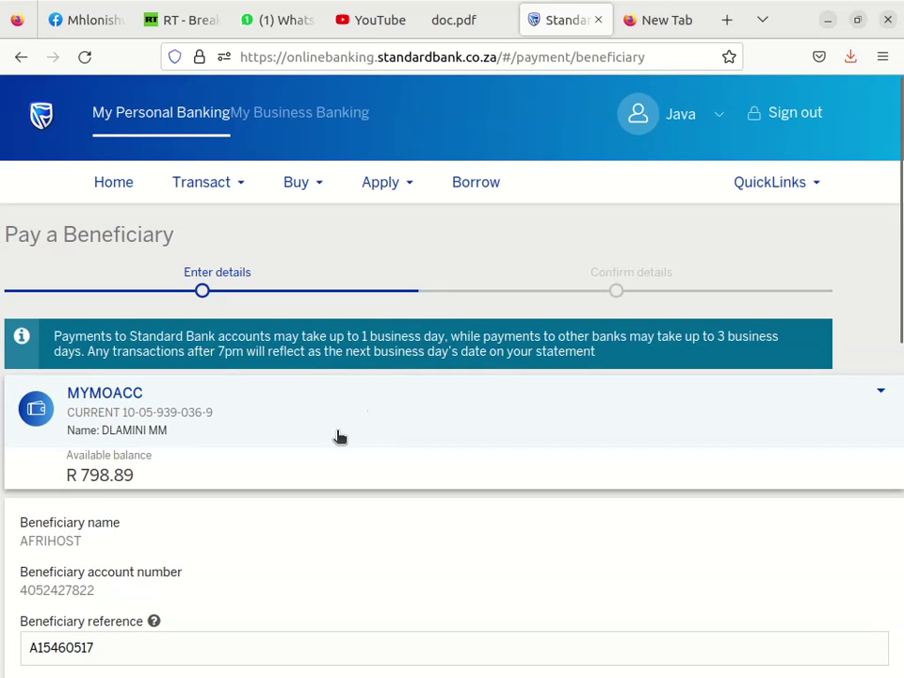
Enter a payment amount of 510 for AFRIHOST and continue to the confirm page.
scroll(339, 437, down, 2)
scroll(339, 436, down, 1)
scroll(339, 438, down, 2)
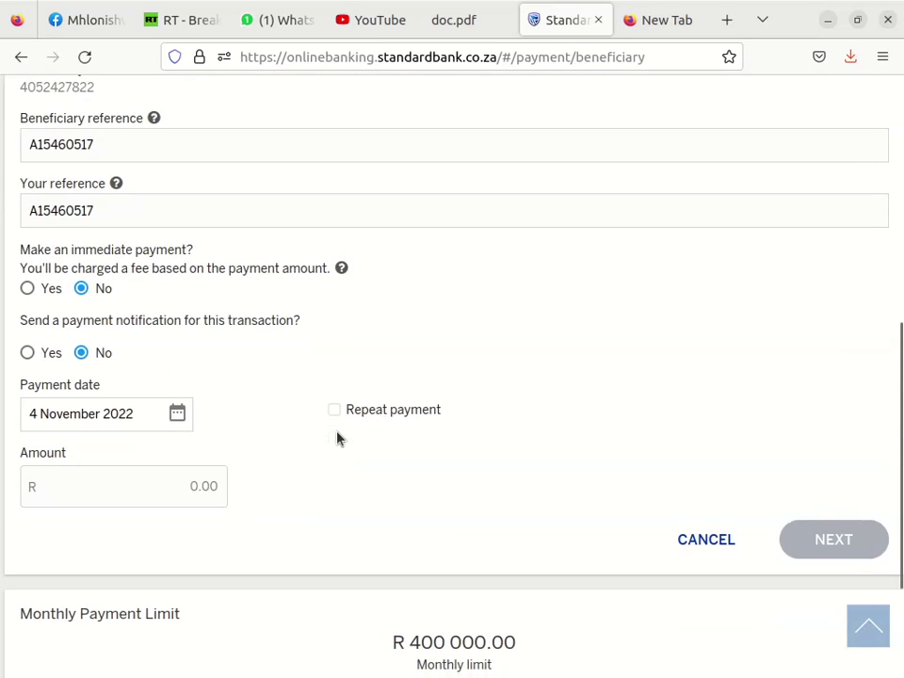
click(179, 490)
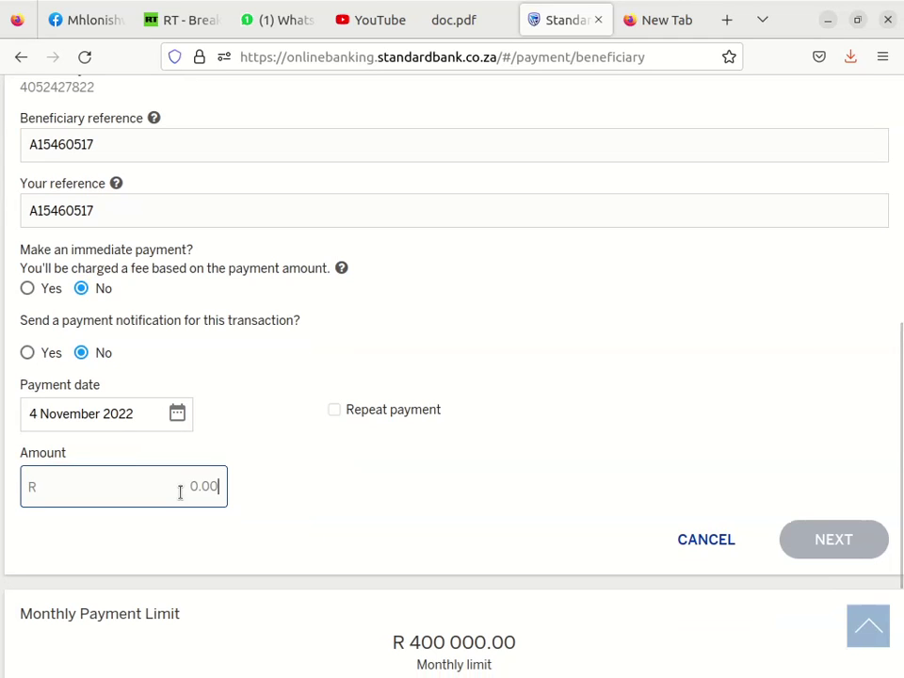
text(51)
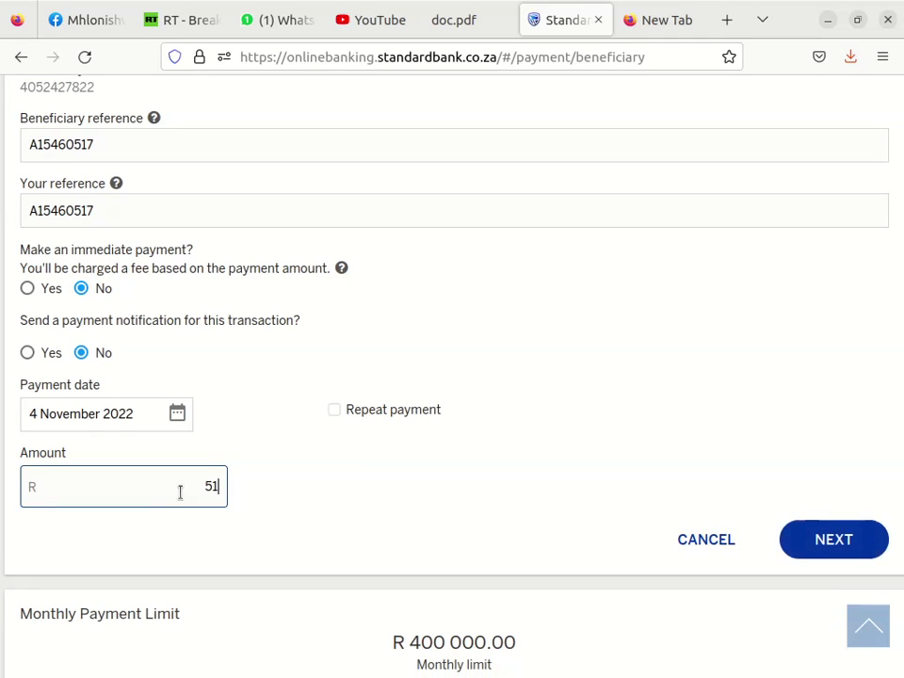
text(0)
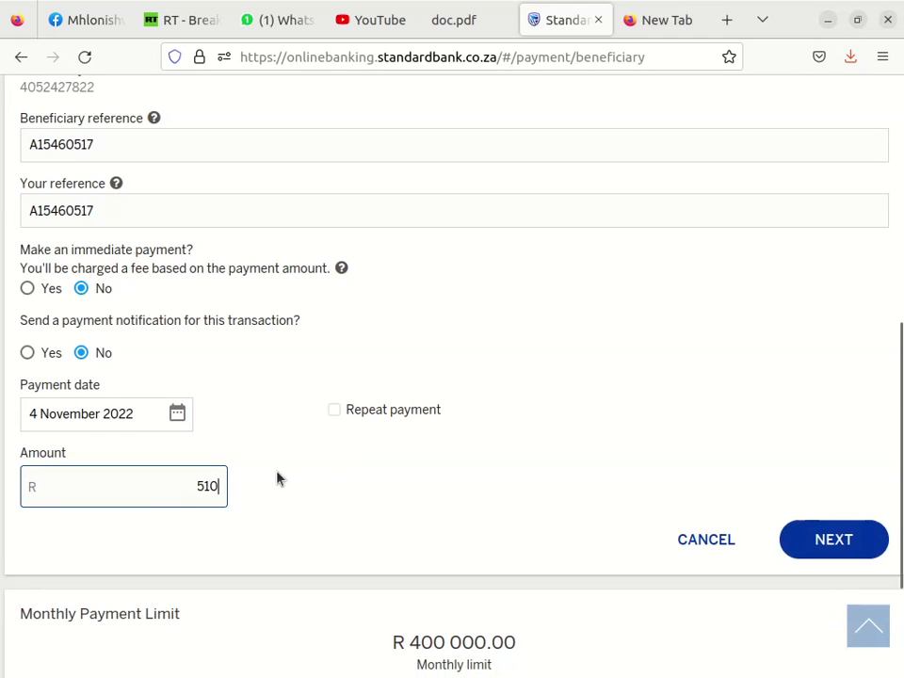
click(850, 541)
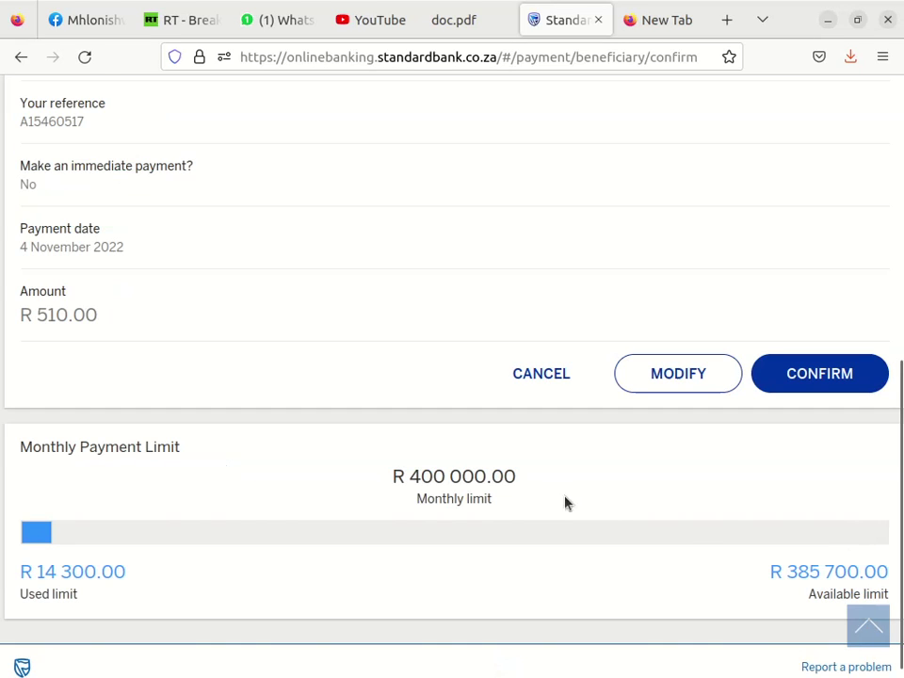
Confirm the R510.00 payment and download its receipt from the success page.
click(810, 373)
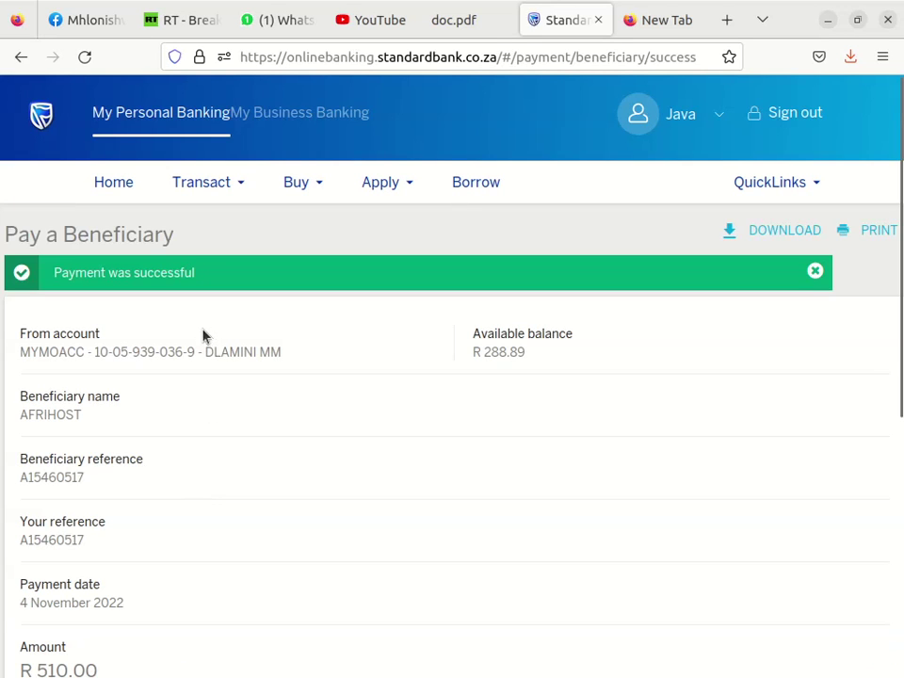
scroll(204, 447, down, 4)
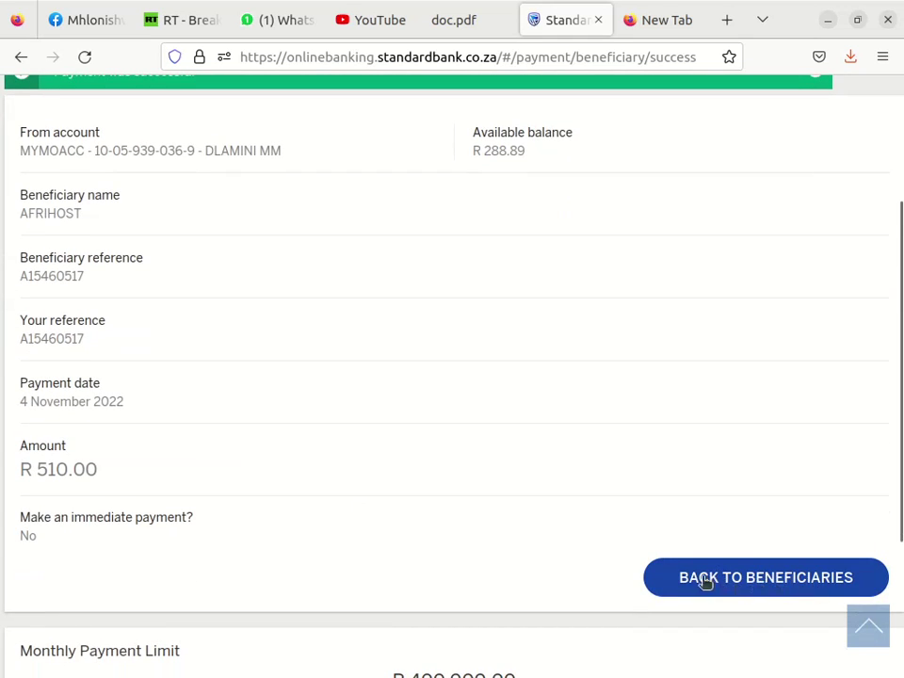
scroll(518, 563, up, 4)
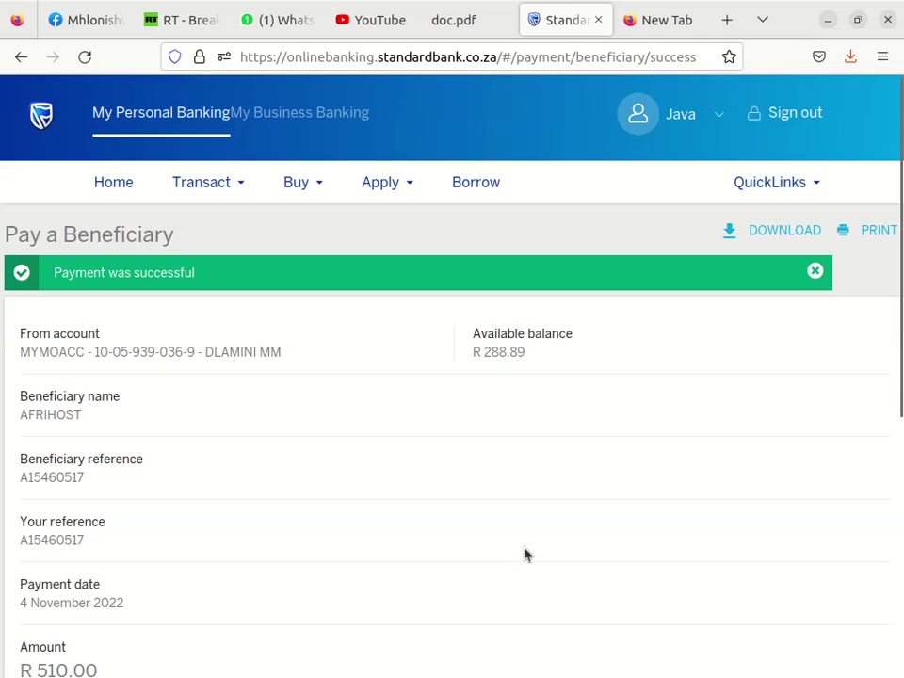
click(766, 230)
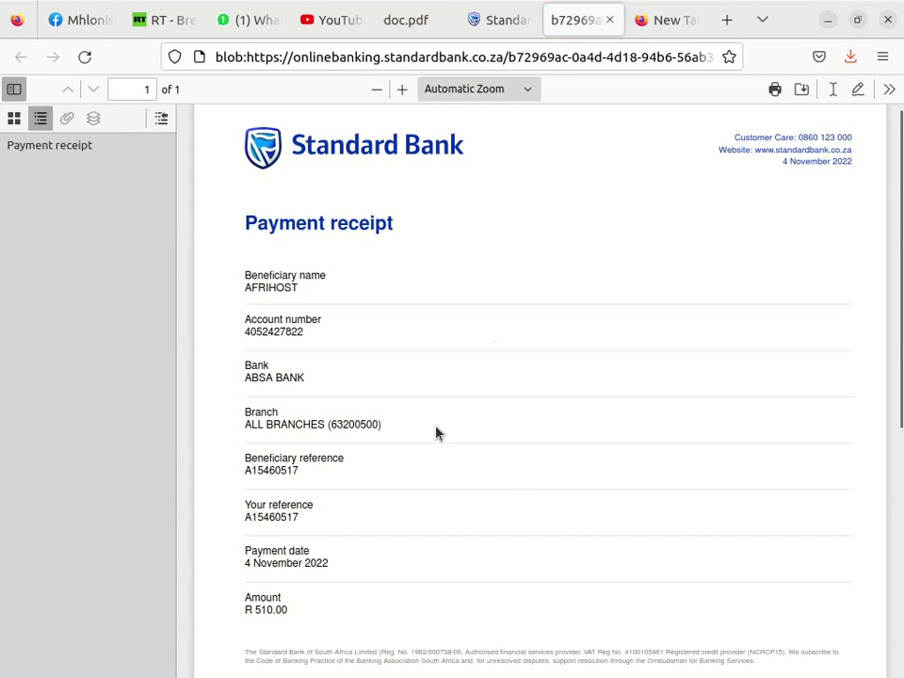
Review the AFRIHOST payment receipt PDF and start saving a copy.
scroll(436, 432, down, 4)
scroll(434, 448, up, 1)
scroll(434, 448, up, 3)
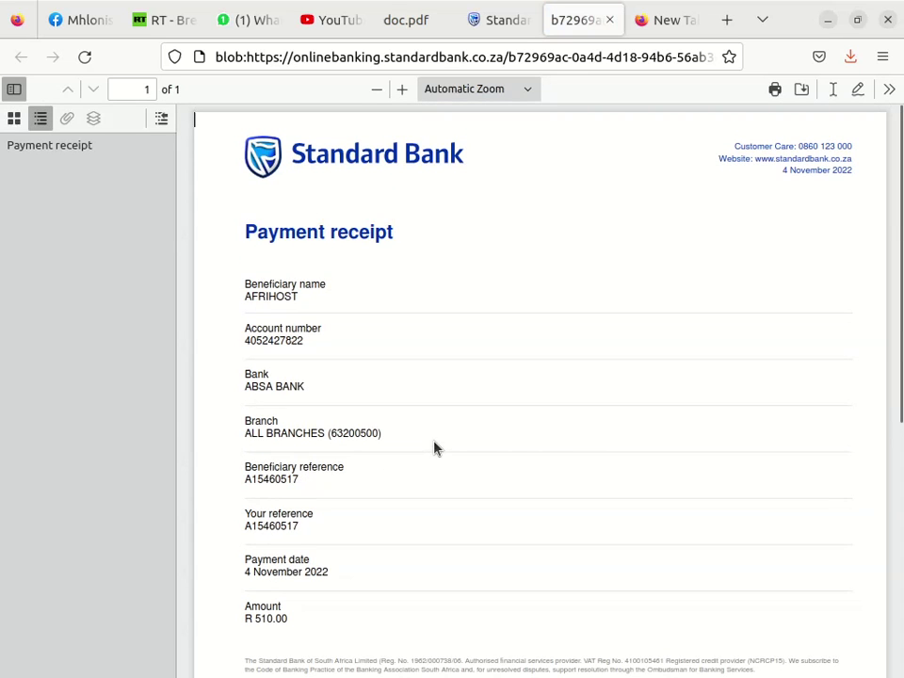
scroll(435, 448, down, 5)
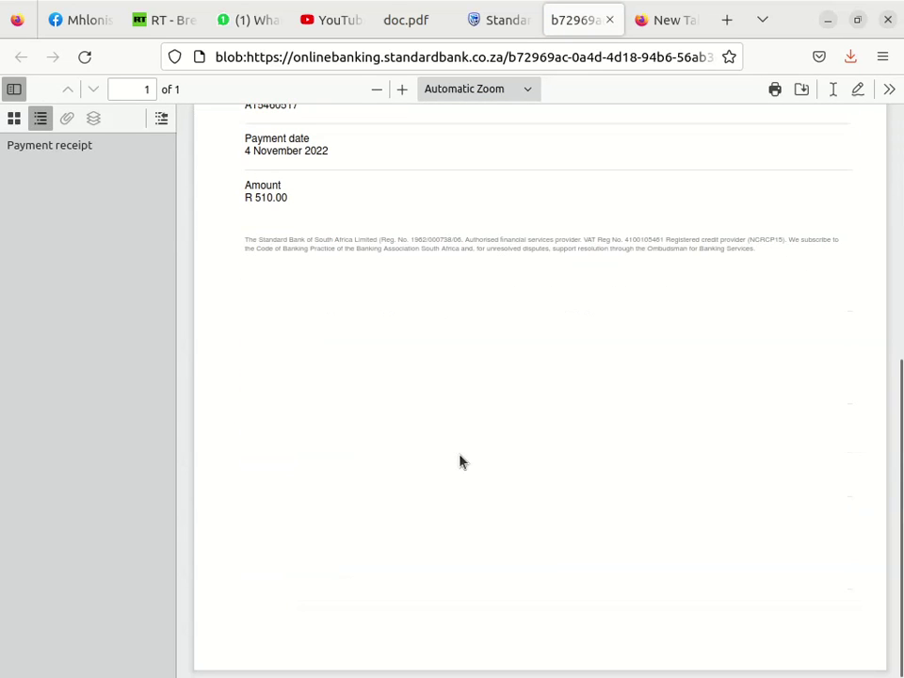
scroll(456, 481, up, 5)
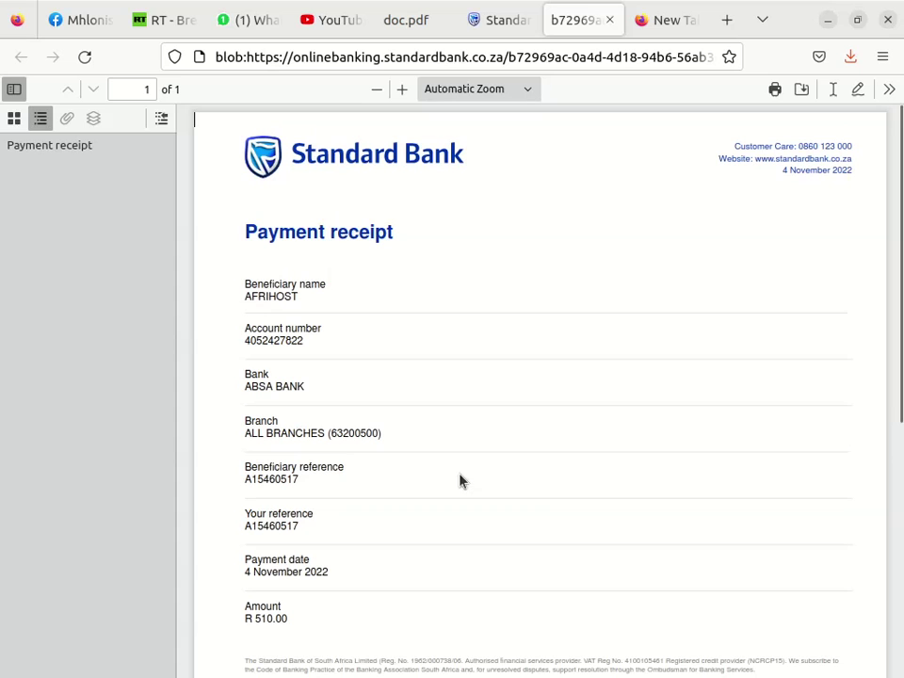
click(801, 90)
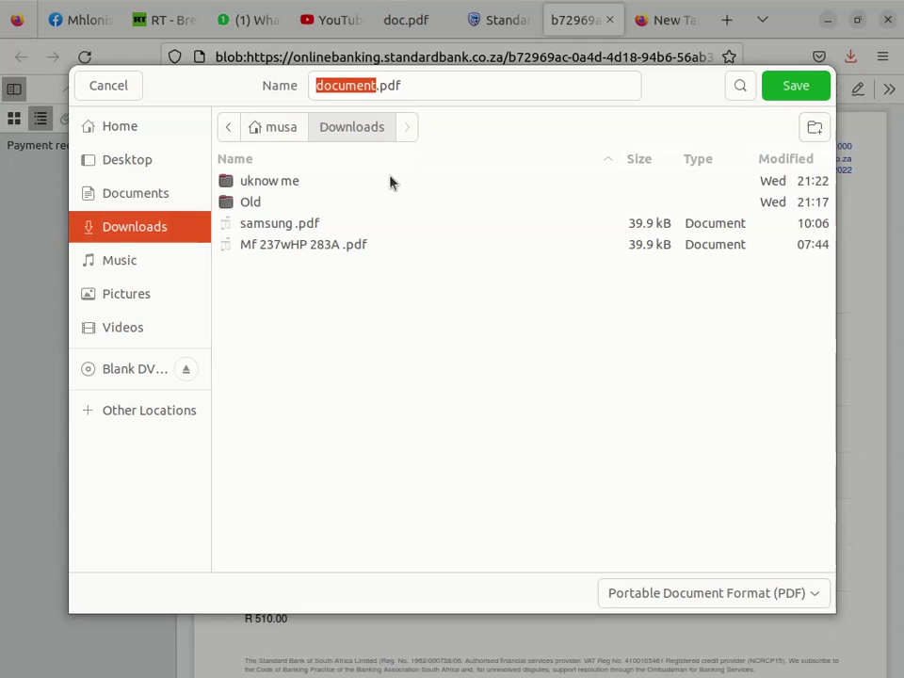
Save the receipt as document.pdf in Downloads, replacing the existing file.
click(783, 89)
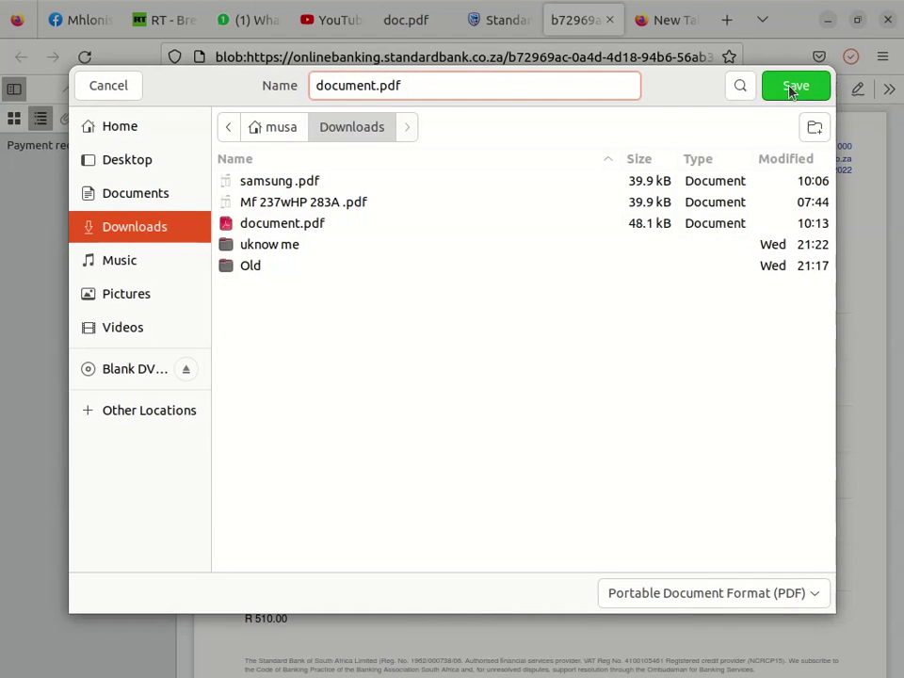
click(789, 89)
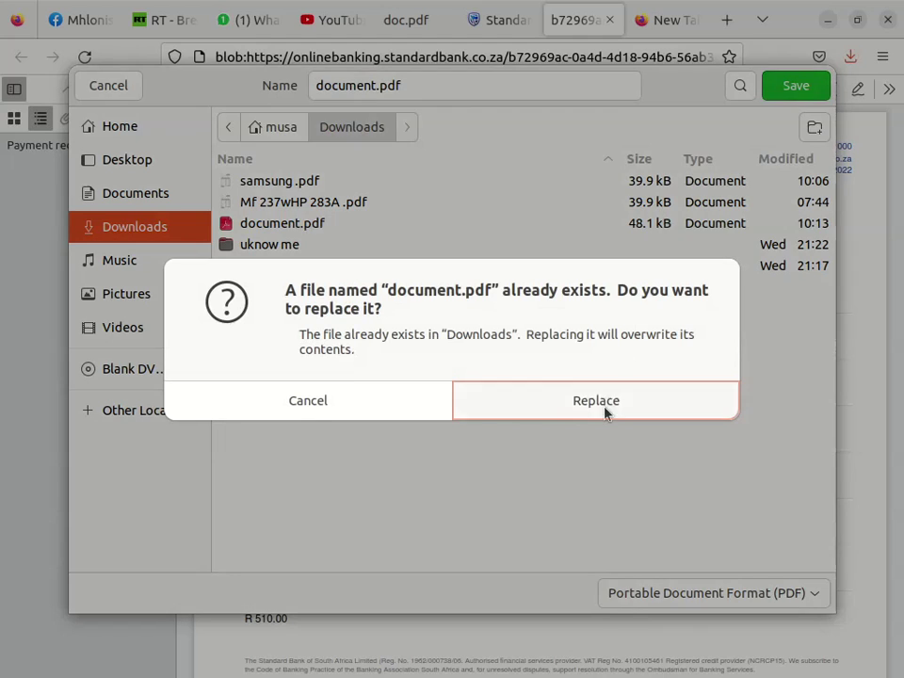
click(605, 408)
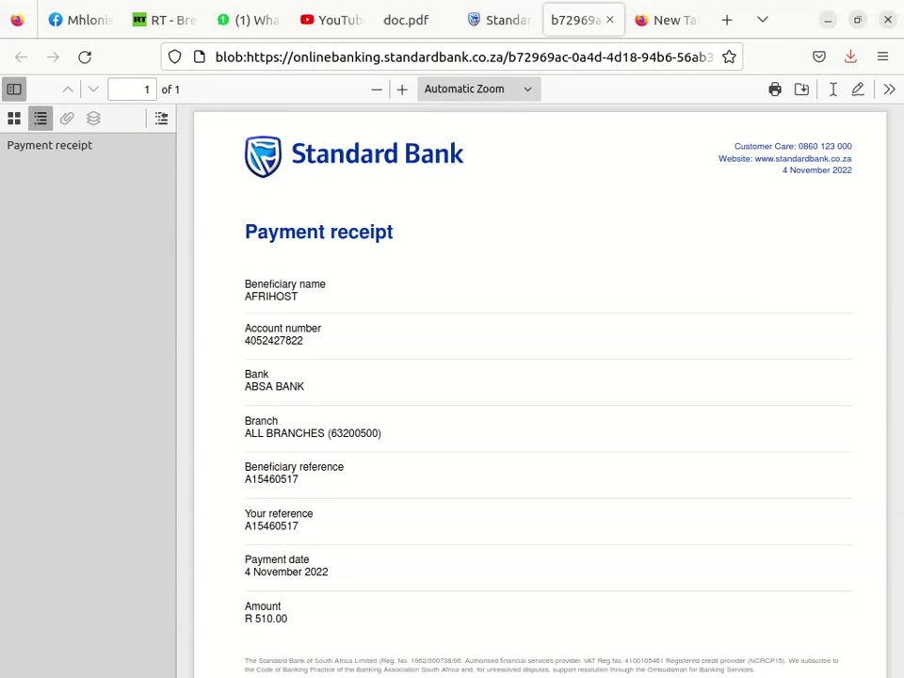
Switch to Files, maximise it, and open document.pdf from Downloads.
key(alt+Tab)
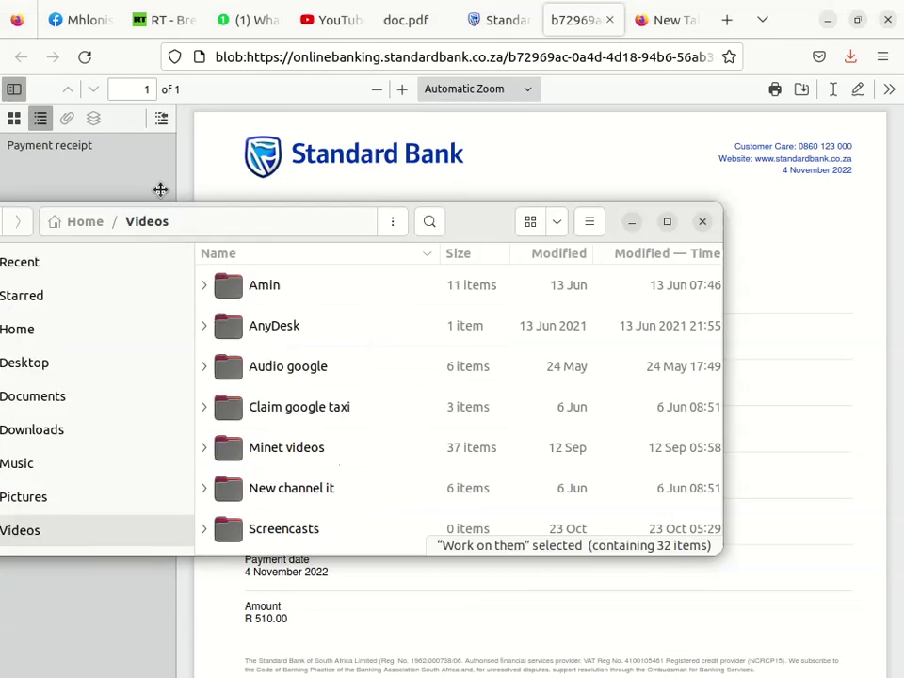
drag(94, 216, 352, 4)
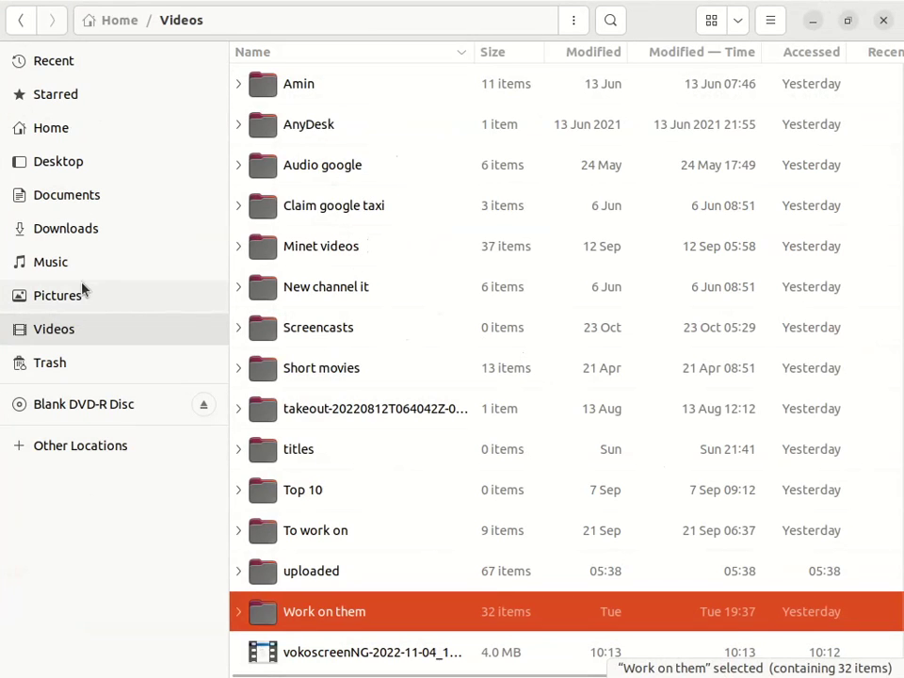
click(77, 234)
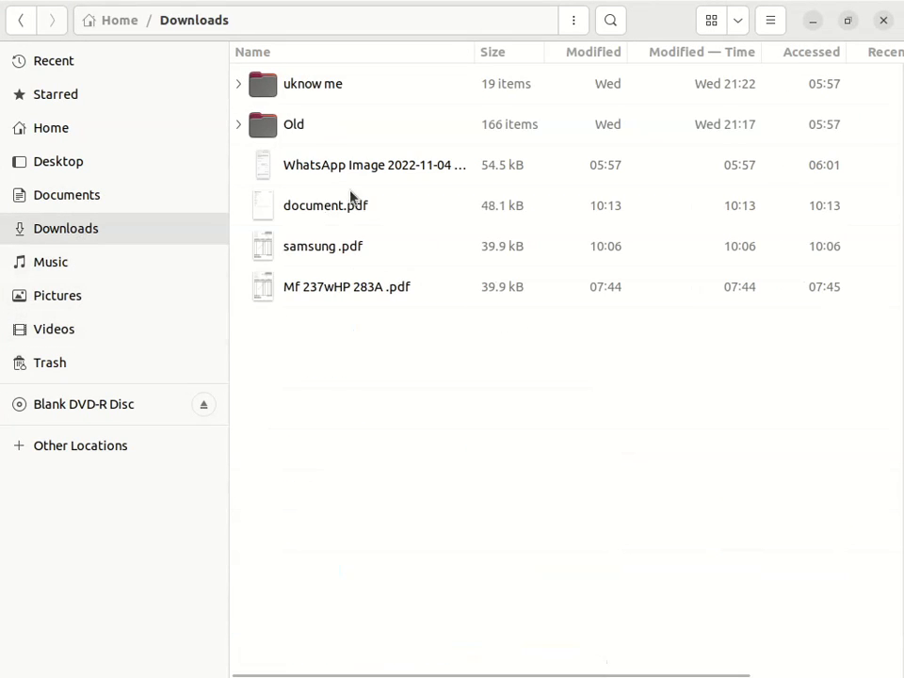
click(363, 288)
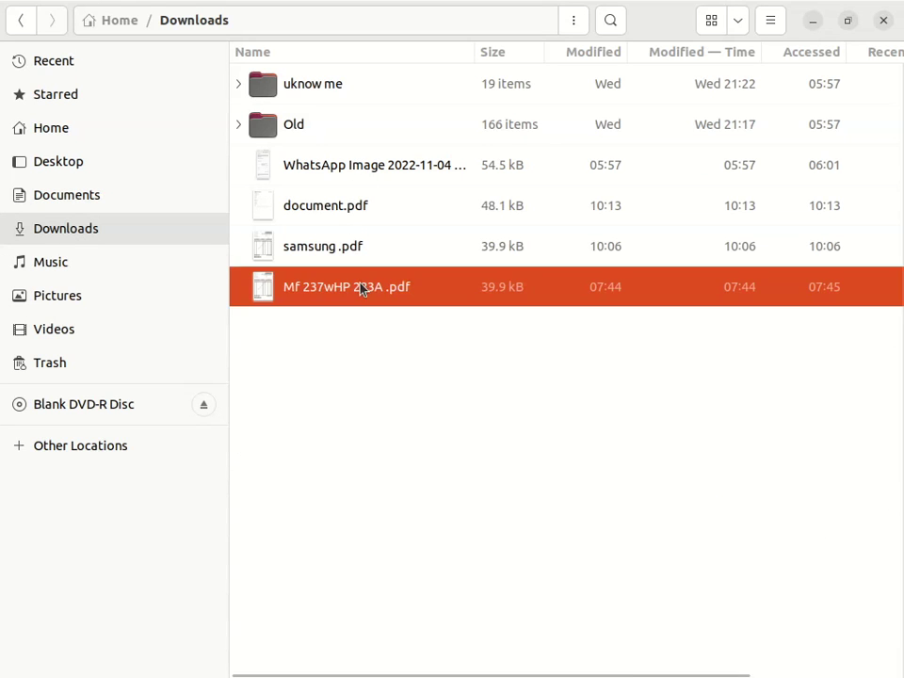
click(353, 243)
double_click(351, 204)
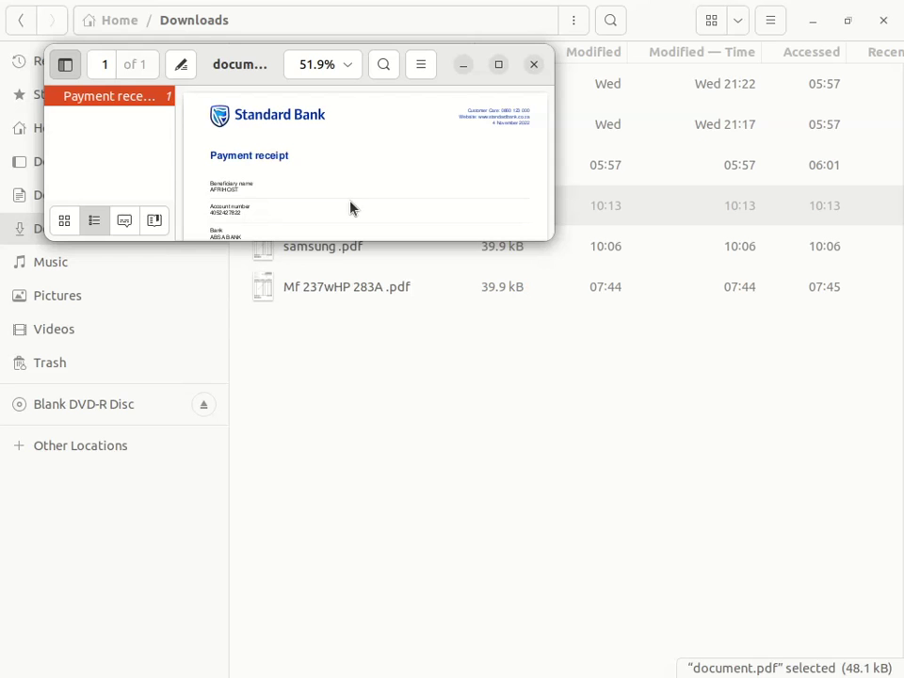
Maximise the receipt and select the account number, bank name and branch line.
click(499, 64)
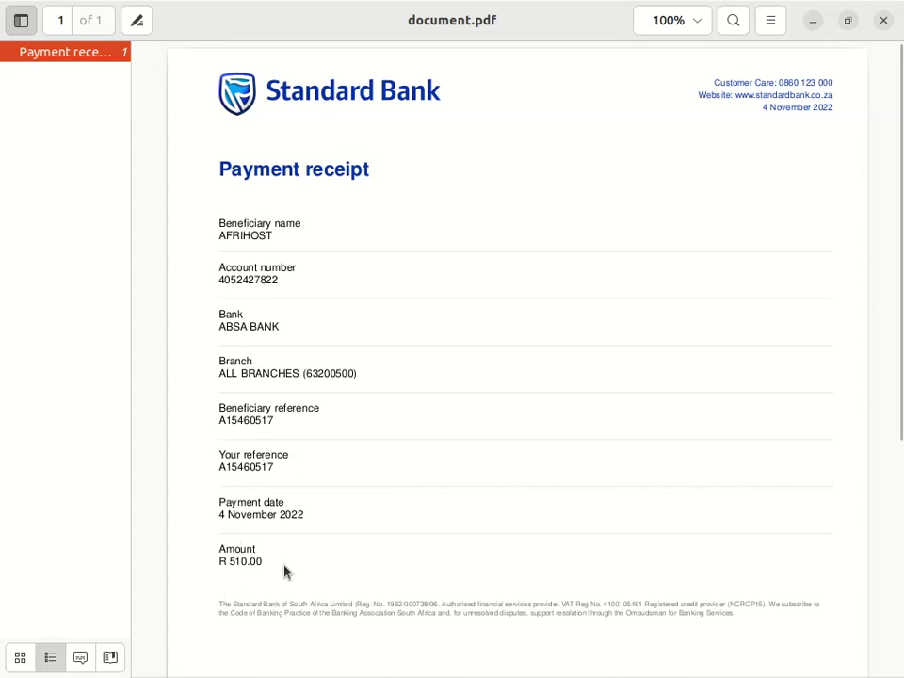
mouse_move(284, 570)
mouse_down()
mouse_move(265, 267)
mouse_move(186, 269)
mouse_up()
click(259, 305)
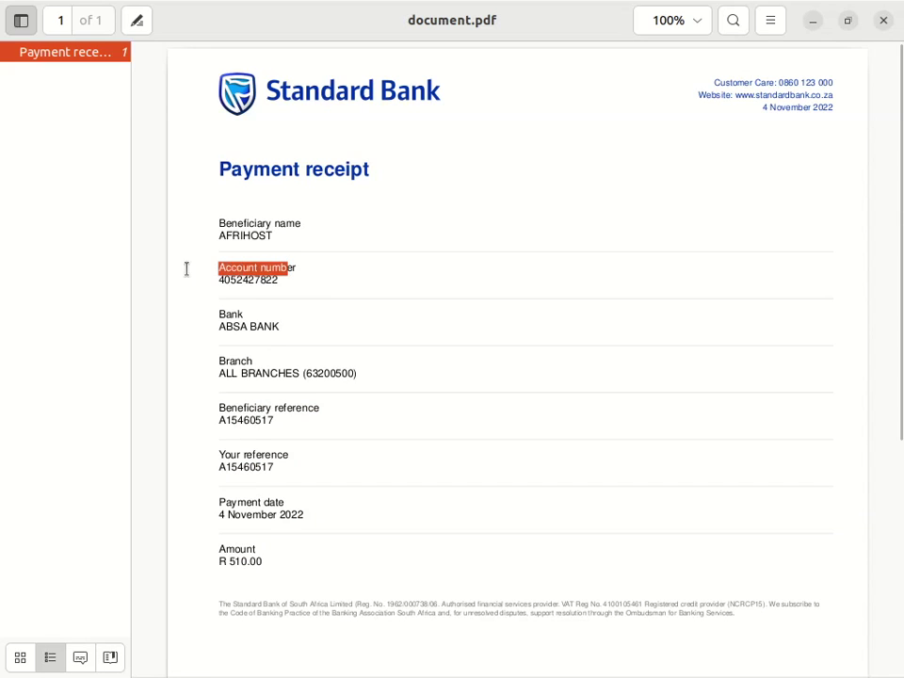
double_click(248, 279)
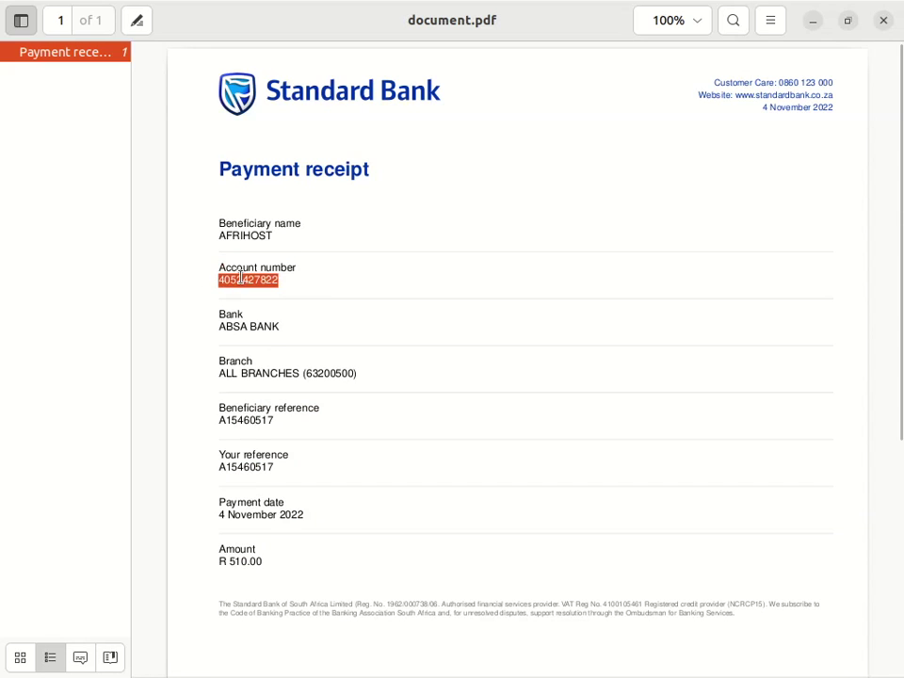
triple_click(232, 325)
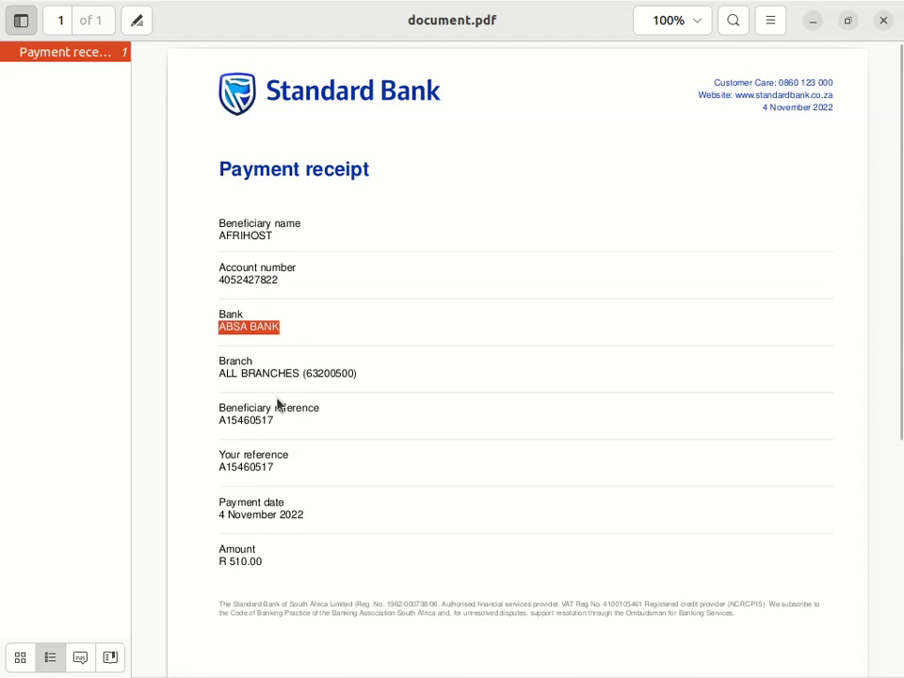
triple_click(256, 371)
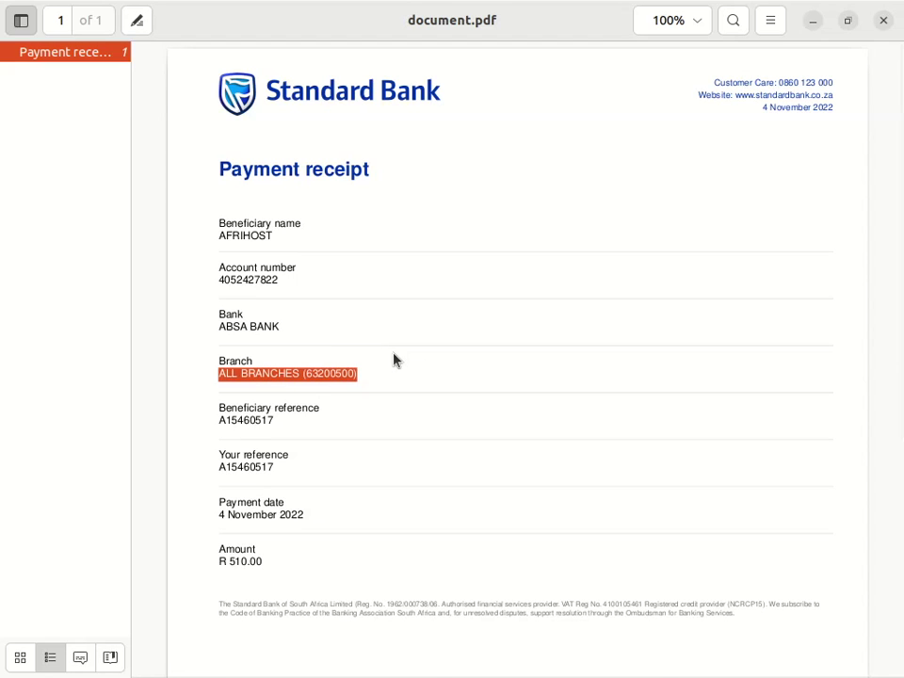
Copy the branch code (63200500) and close the Document Viewer.
double_click(326, 366)
key(ctrl+c)
right_click(326, 367)
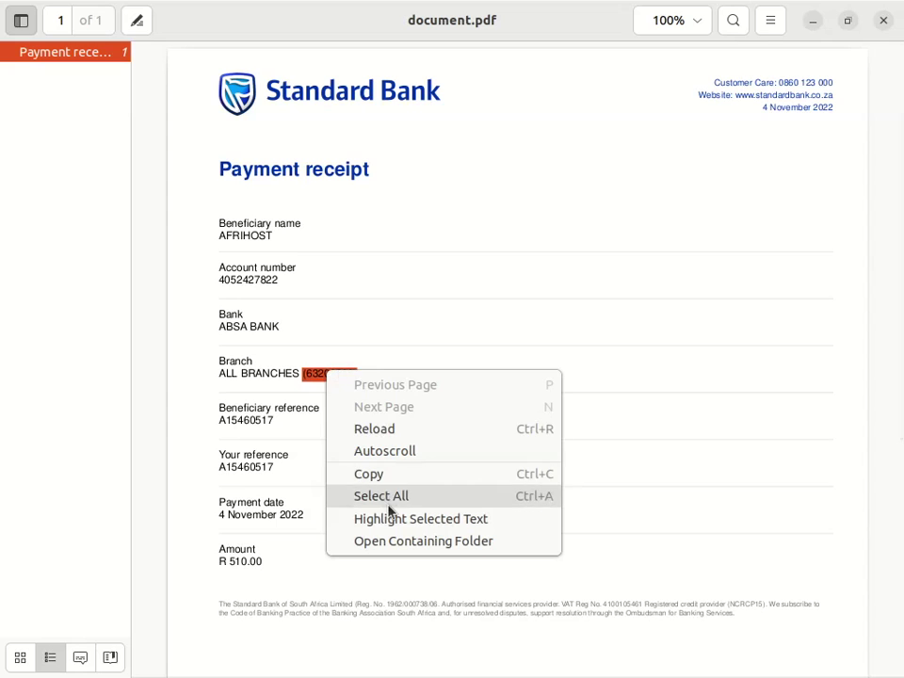
click(383, 475)
click(812, 20)
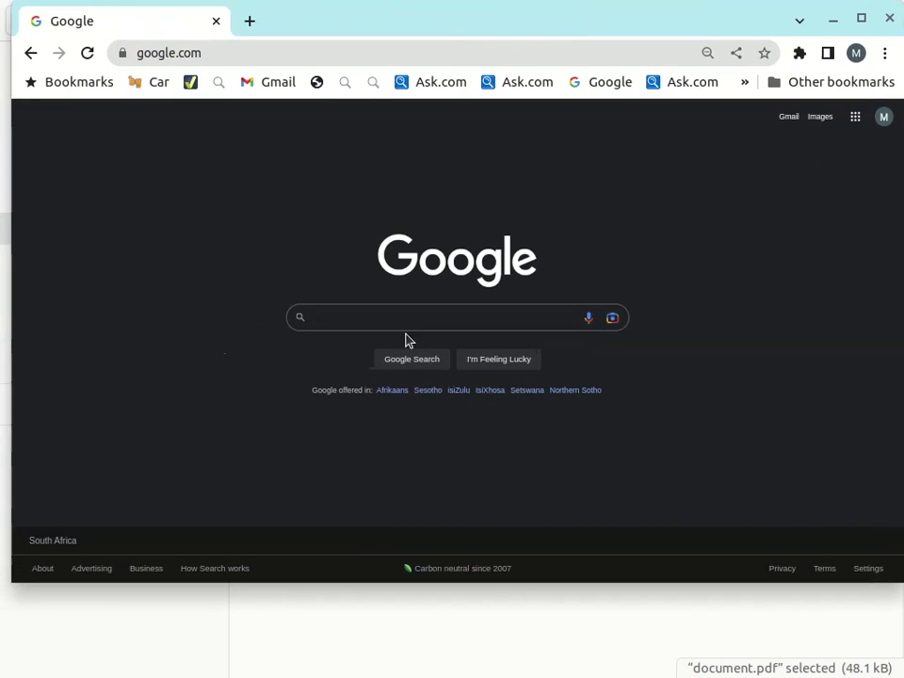
Search Google for 'absa branch code'.
click(384, 321)
text(ab)
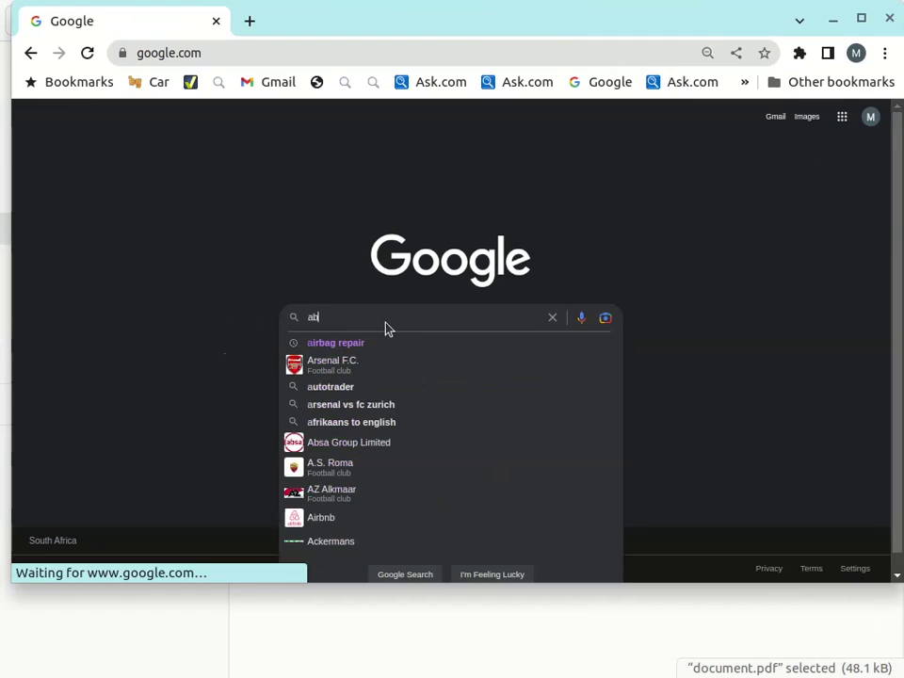
text(sa b)
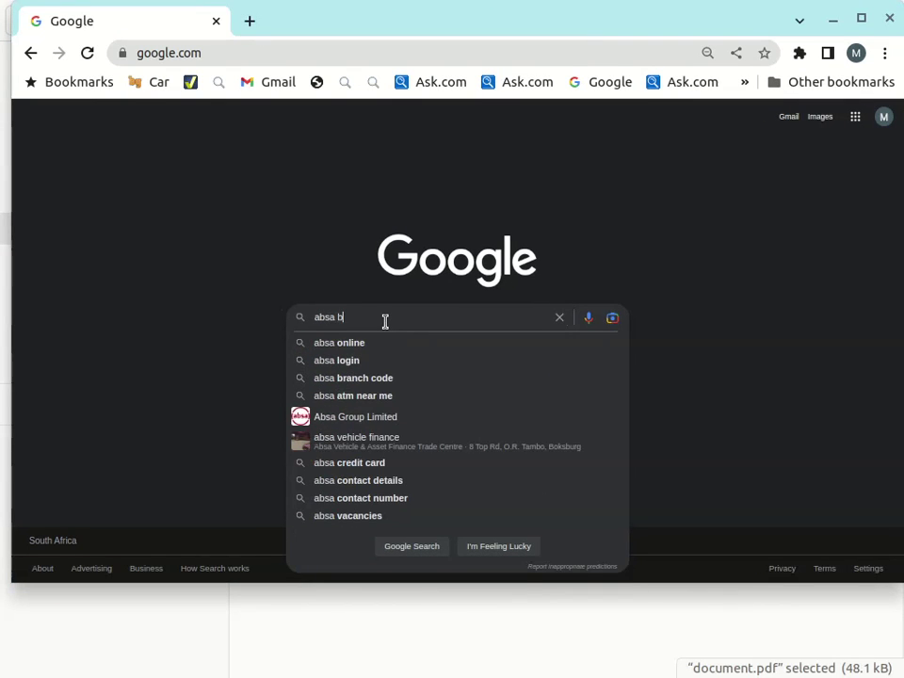
text(ranch c)
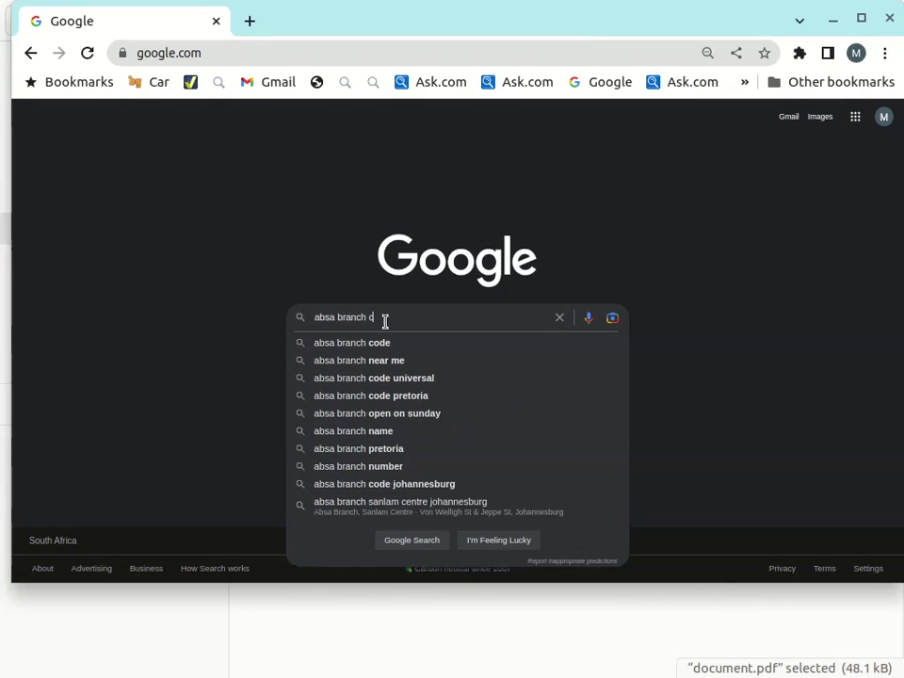
text(ode)
key(Return)
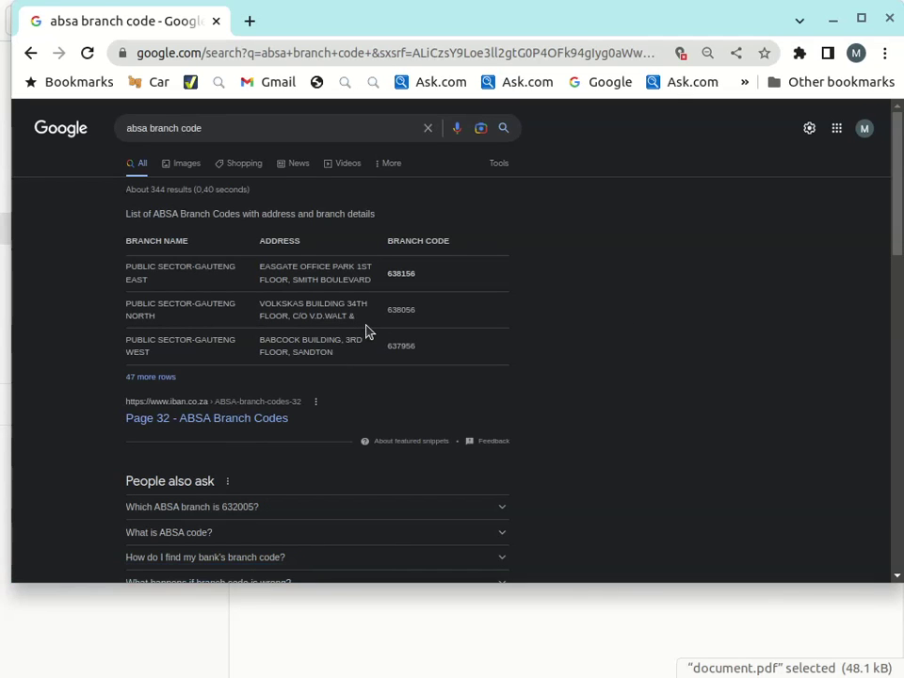
Replace the query with the copied code (63200500) and highlight SANDTON in the results.
double_click(226, 132)
triple_click(226, 135)
key(BackSpace)
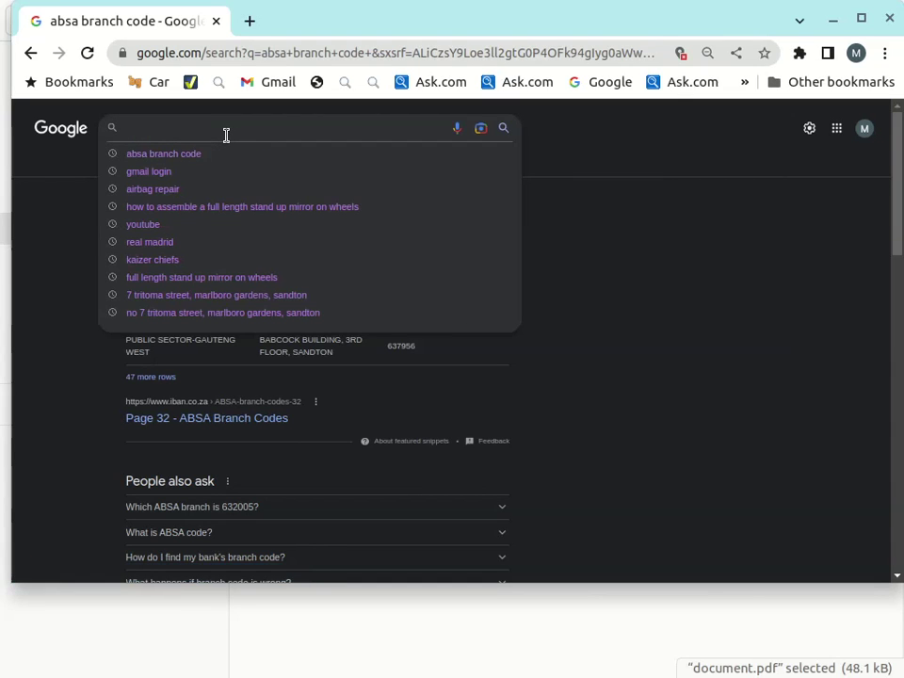
key(ctrl+v)
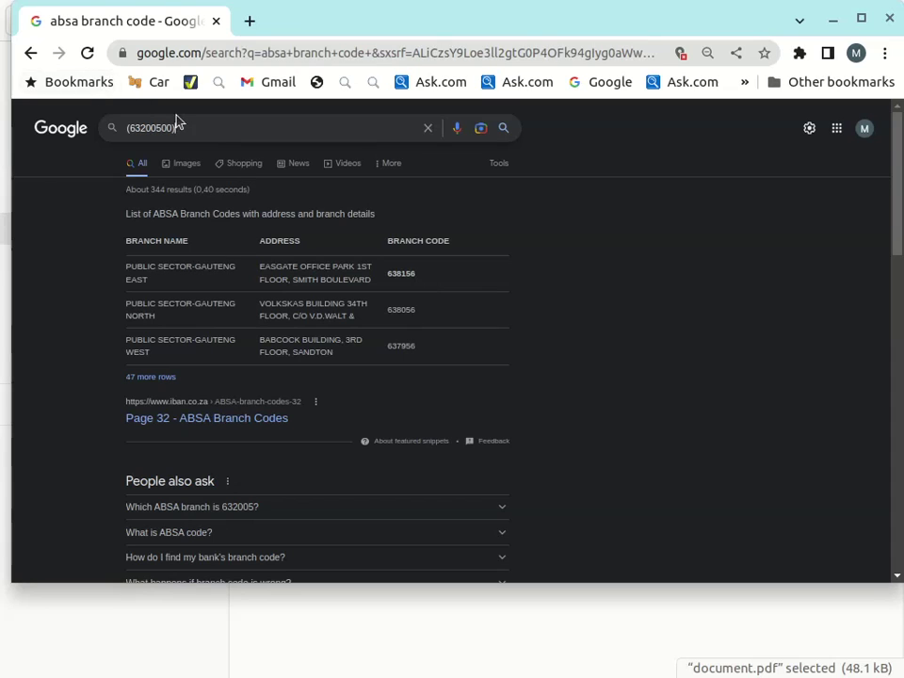
double_click(314, 353)
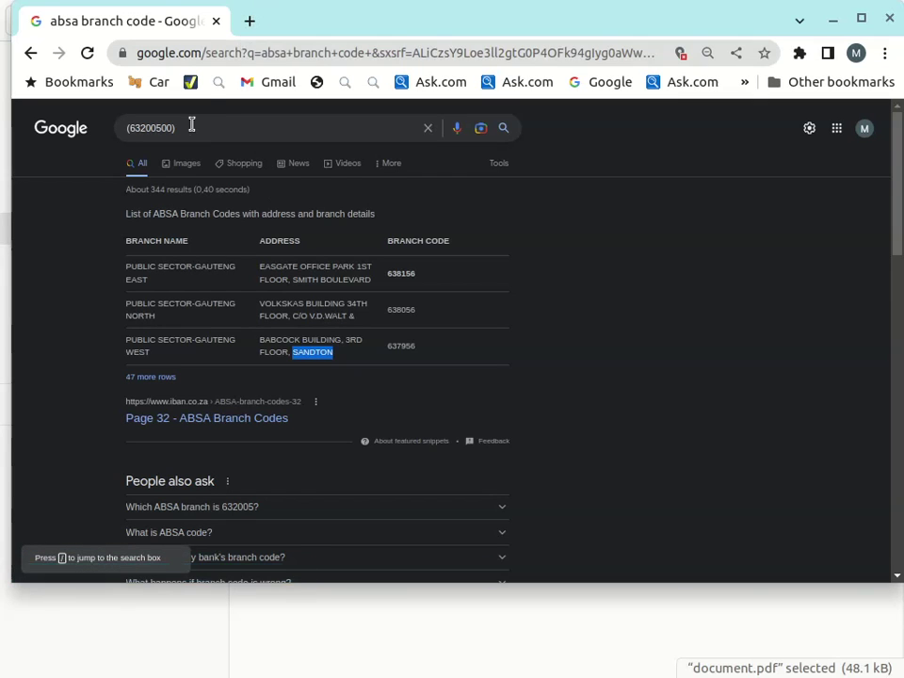
click(156, 378)
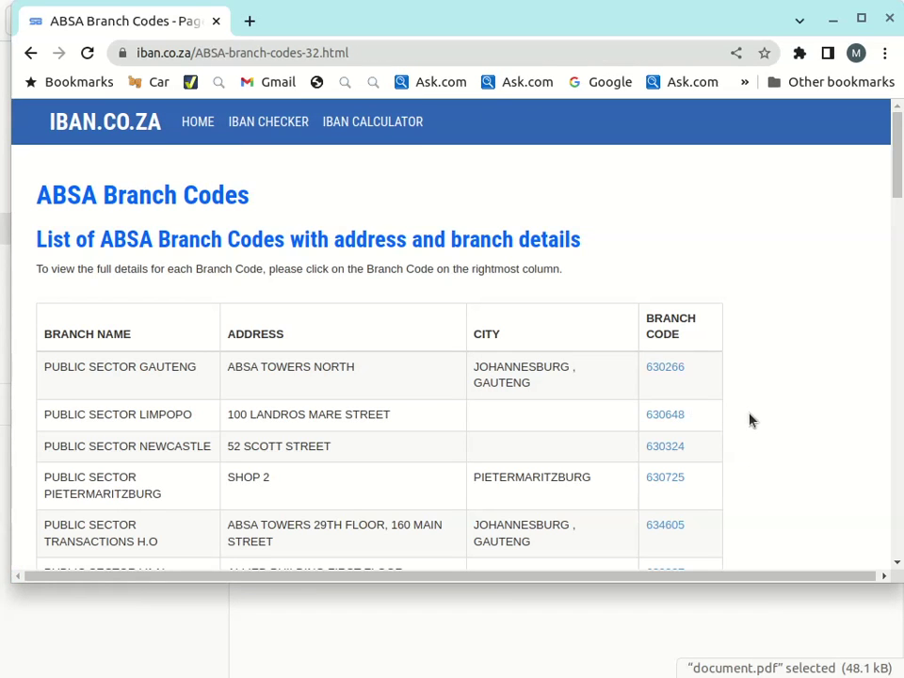
scroll(706, 440, down, 3)
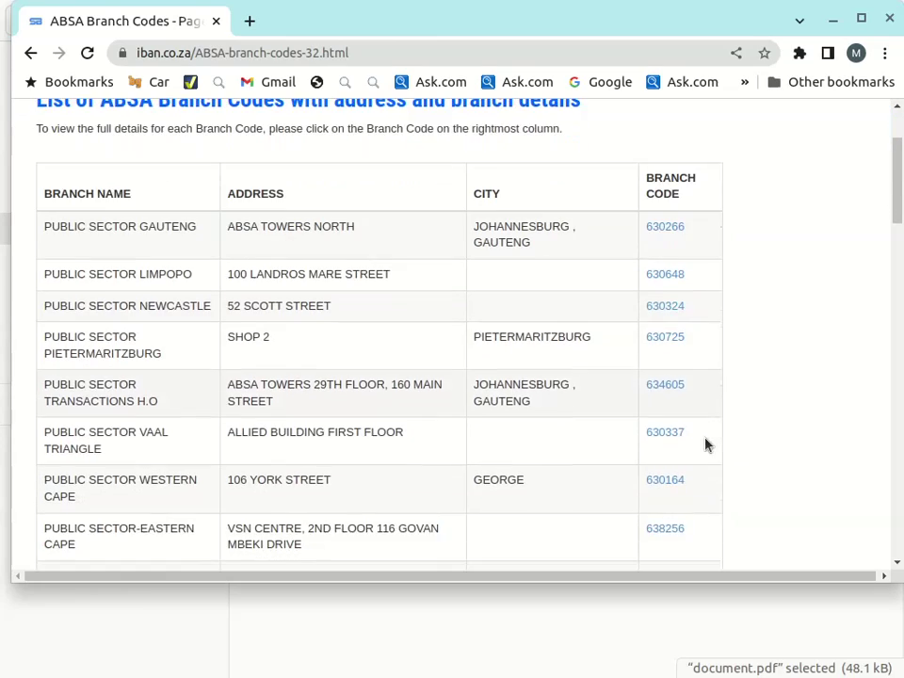
scroll(706, 444, down, 2)
scroll(706, 444, down, 3)
scroll(706, 444, down, 2)
scroll(706, 444, down, 1)
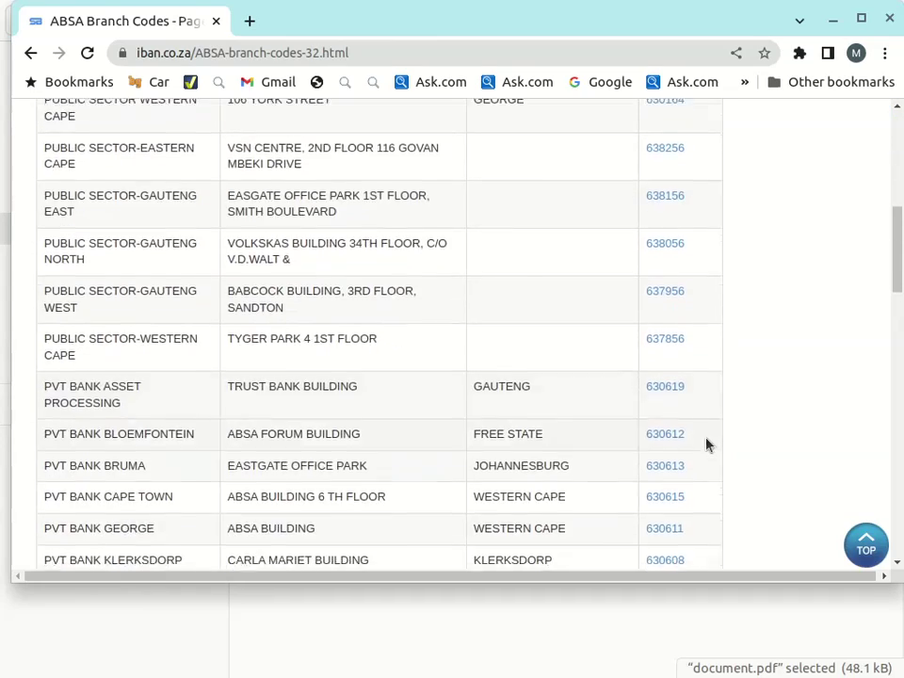
scroll(708, 444, down, 2)
scroll(708, 444, down, 3)
scroll(707, 445, down, 3)
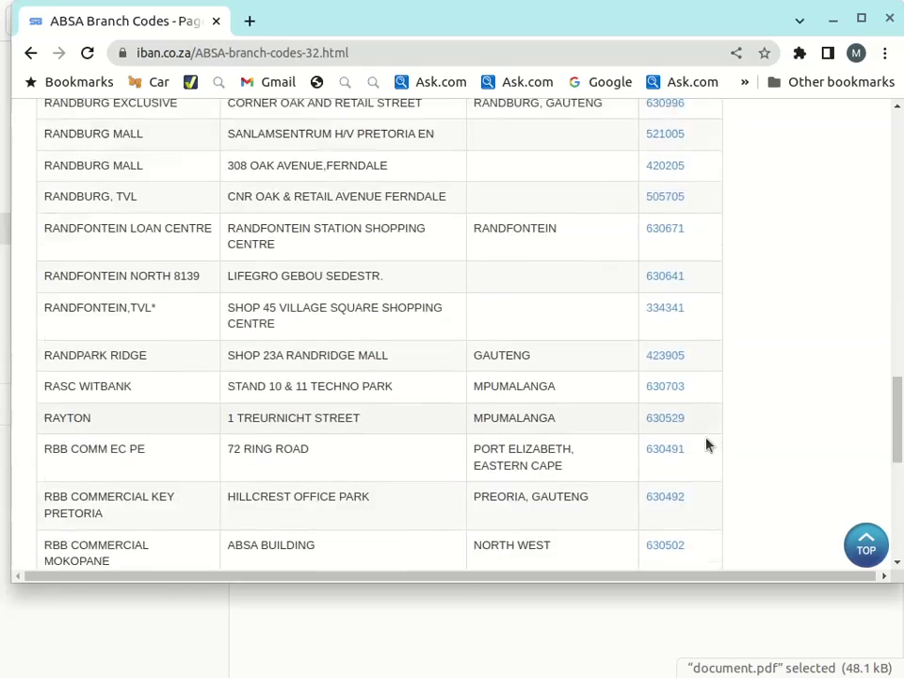
scroll(708, 446, down, 3)
scroll(707, 446, down, 2)
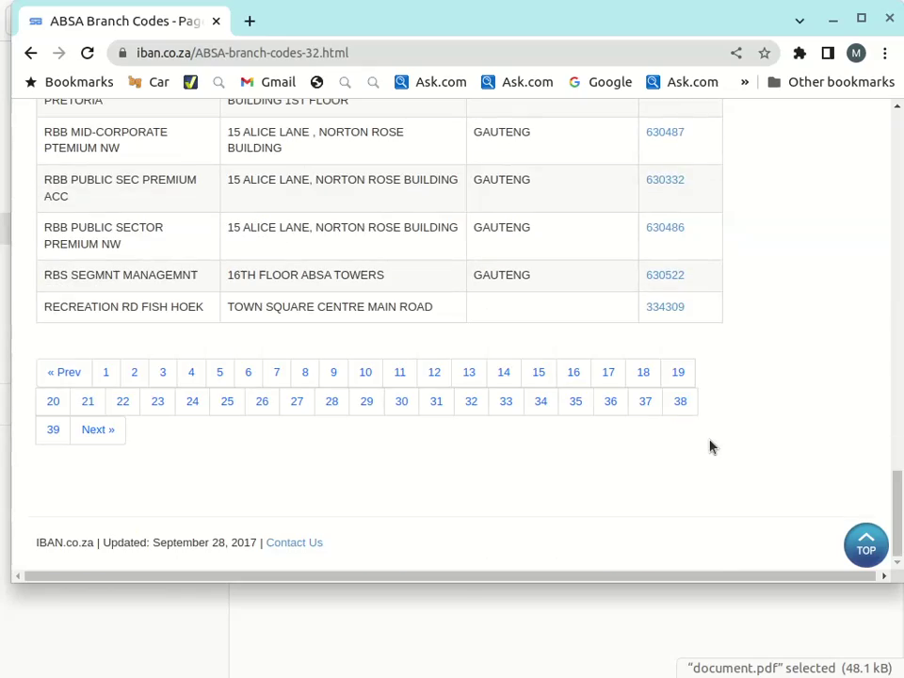
scroll(710, 447, up, 3)
scroll(711, 446, up, 5)
scroll(508, 342, up, 5)
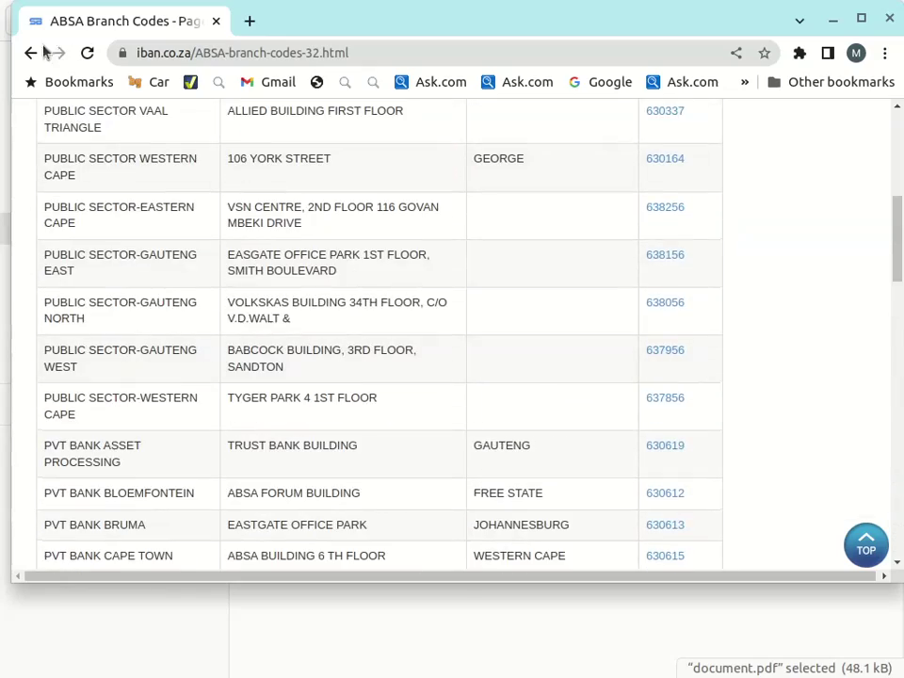
click(31, 51)
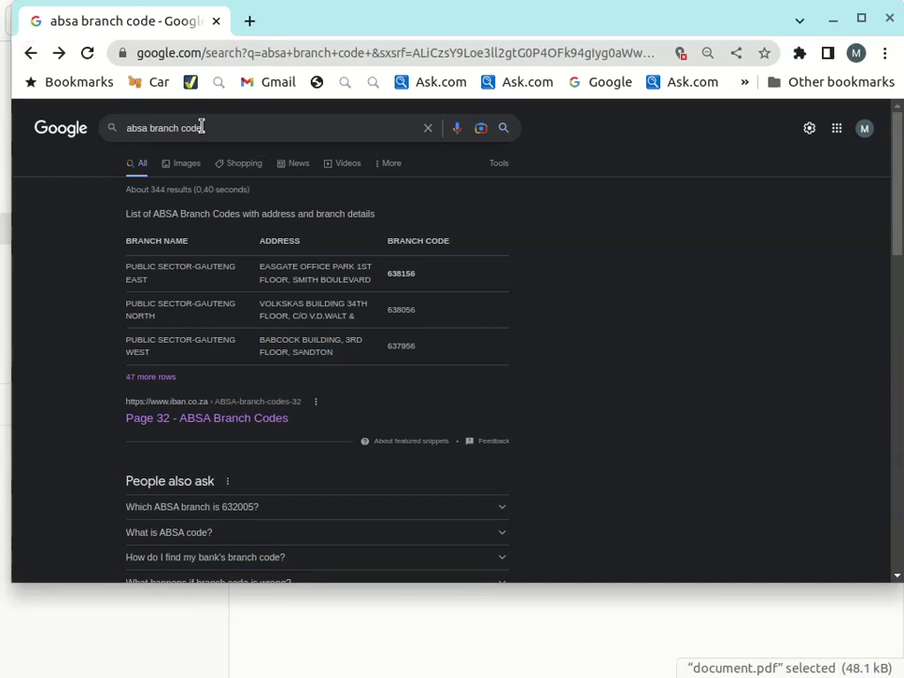
Search Google for 'absa 63200500' using the pasted branch code without brackets.
click(201, 127)
key(BackSpace)
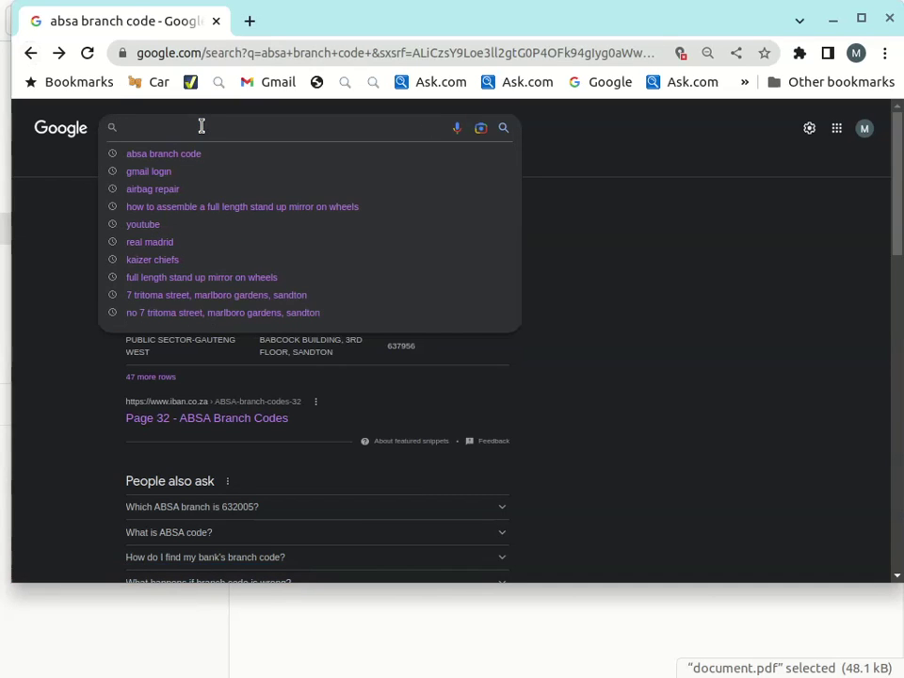
key(ctrl+v)
key(BackSpace)
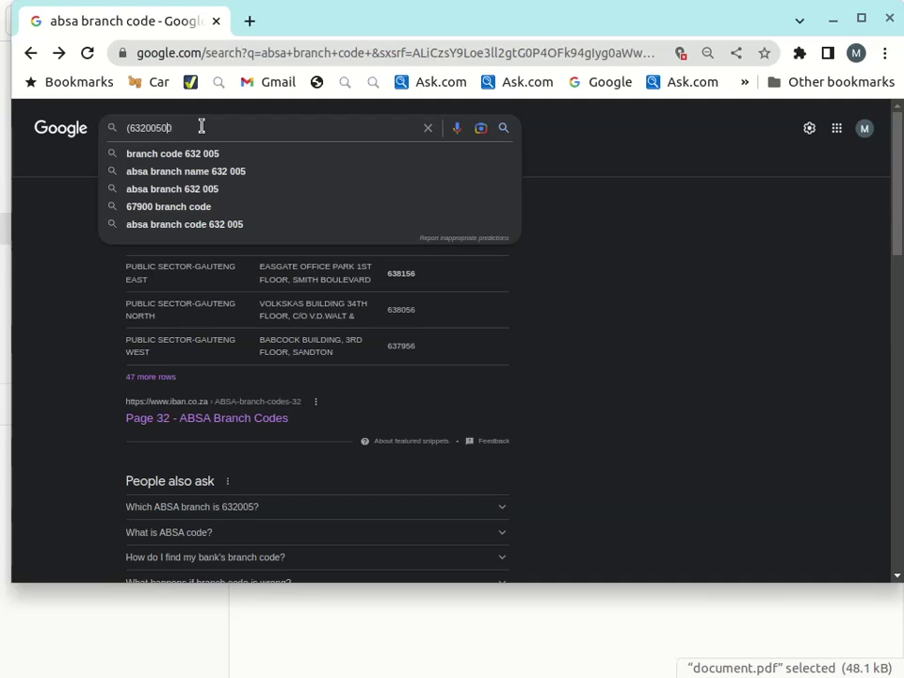
key(Home)
key(Delete)
text(ab)
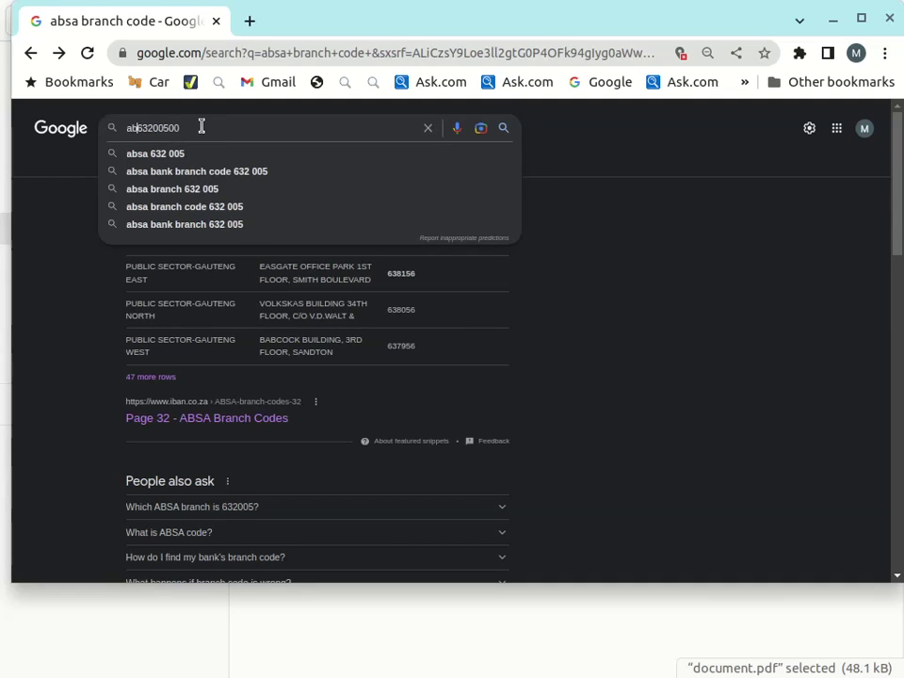
text(sa)
key(Return)
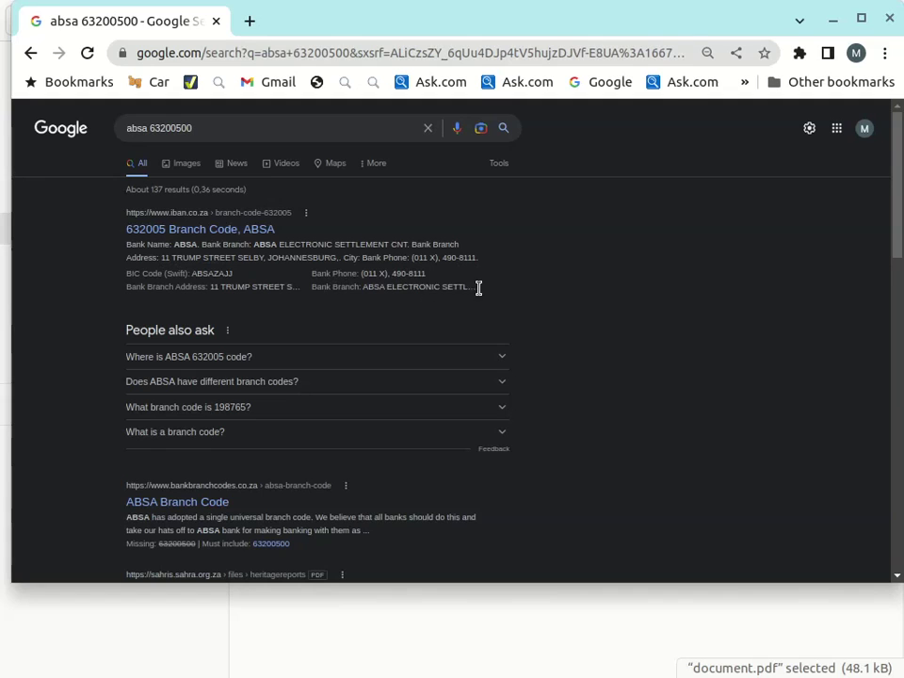
Scroll through the results, then return to the Downloads folder in Files.
scroll(263, 391, down, 2)
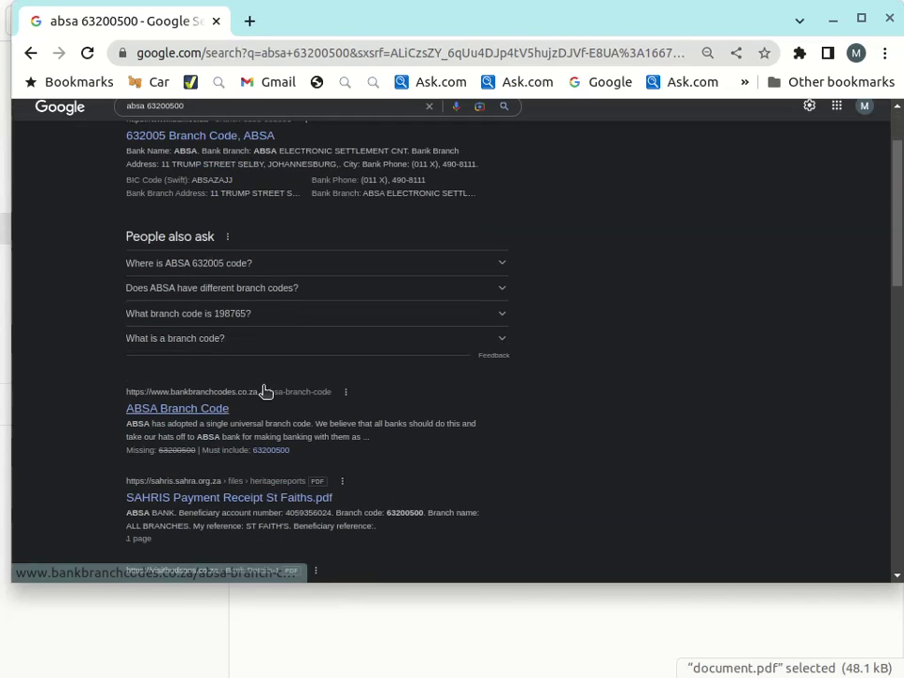
scroll(265, 391, down, 4)
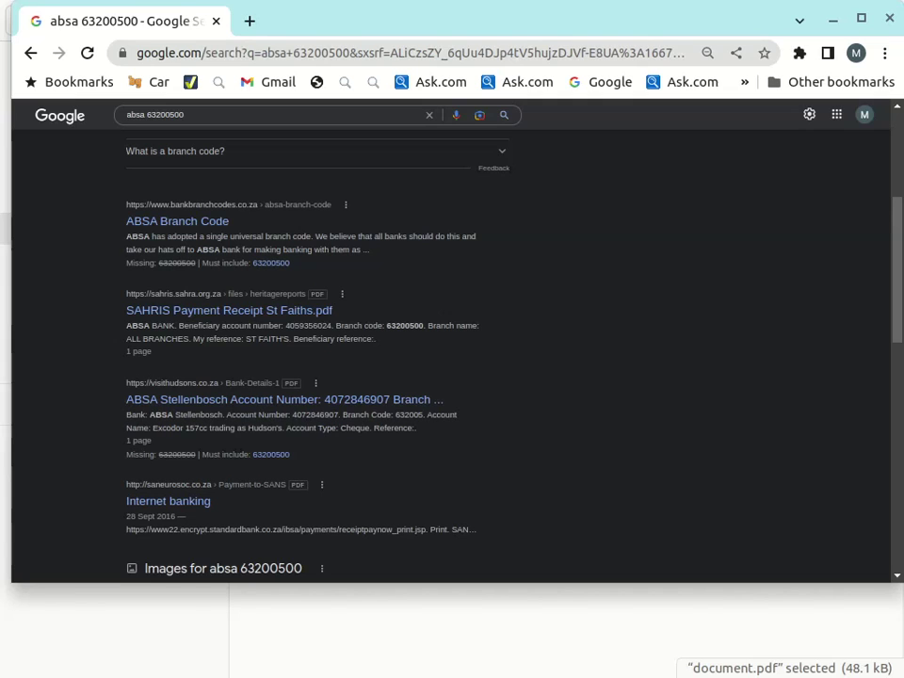
key(alt+Tab)
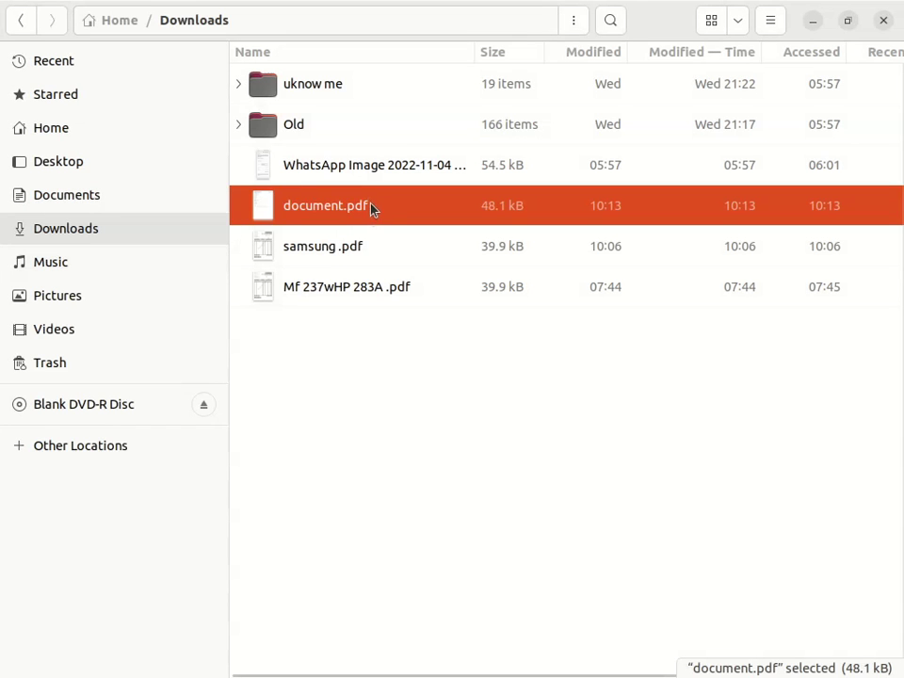
Open the payment receipt PDF and check the beneficiary name, ABSA BANK and the beneficiary reference.
double_click(371, 208)
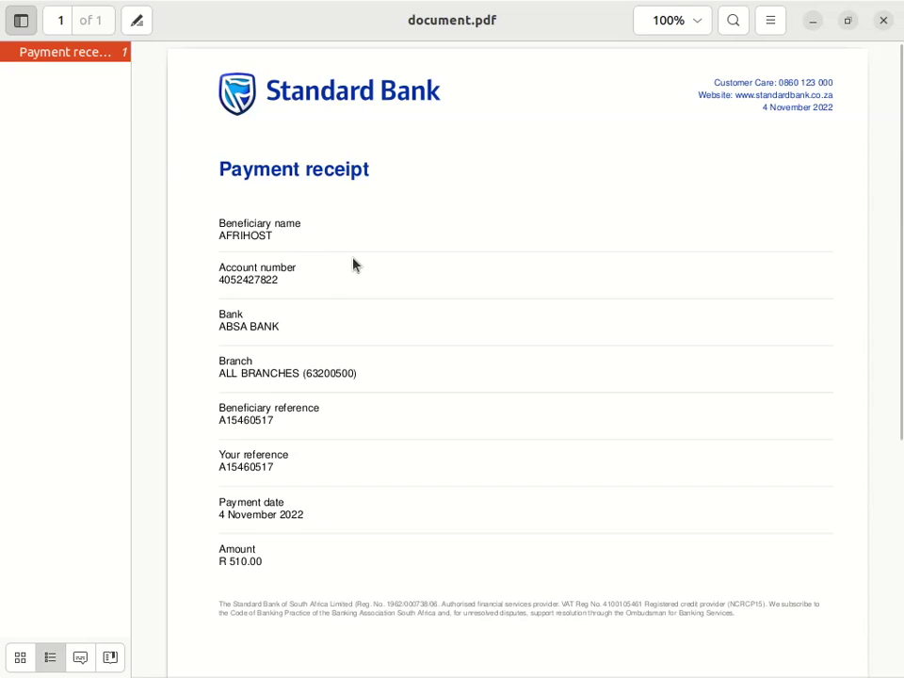
triple_click(223, 267)
triple_click(258, 227)
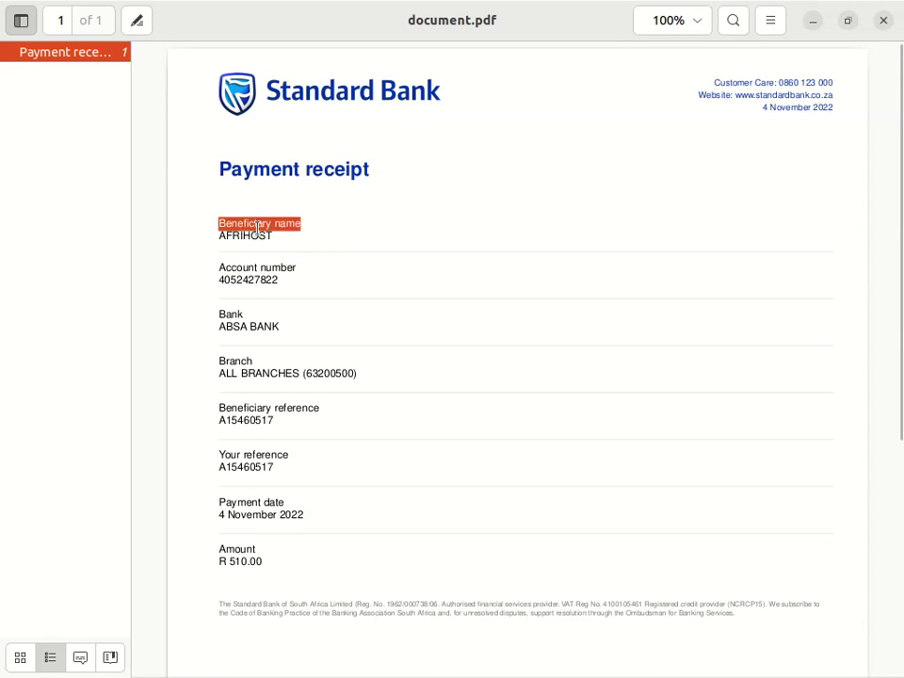
triple_click(268, 326)
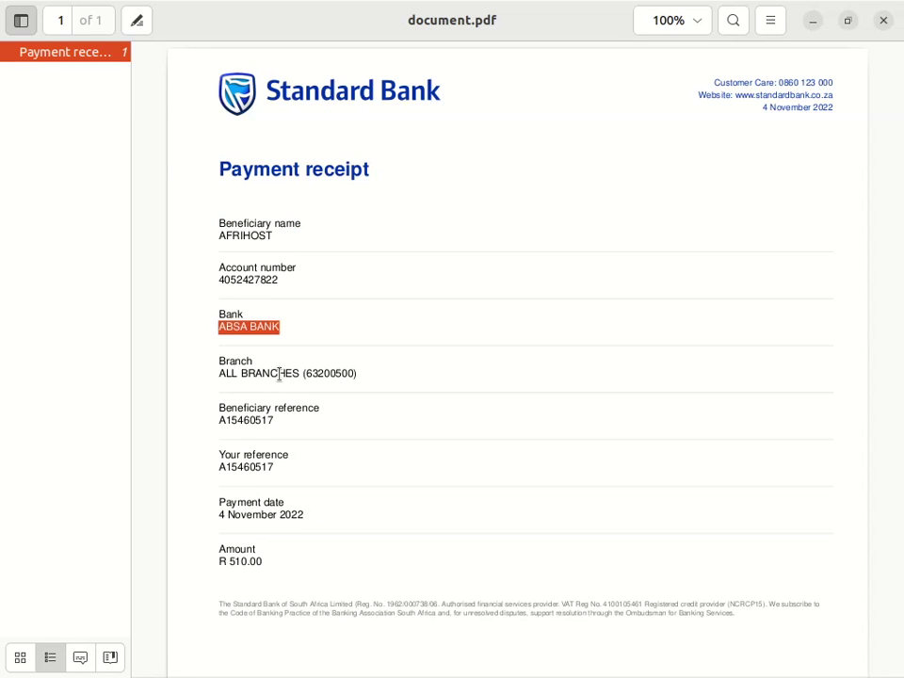
double_click(242, 419)
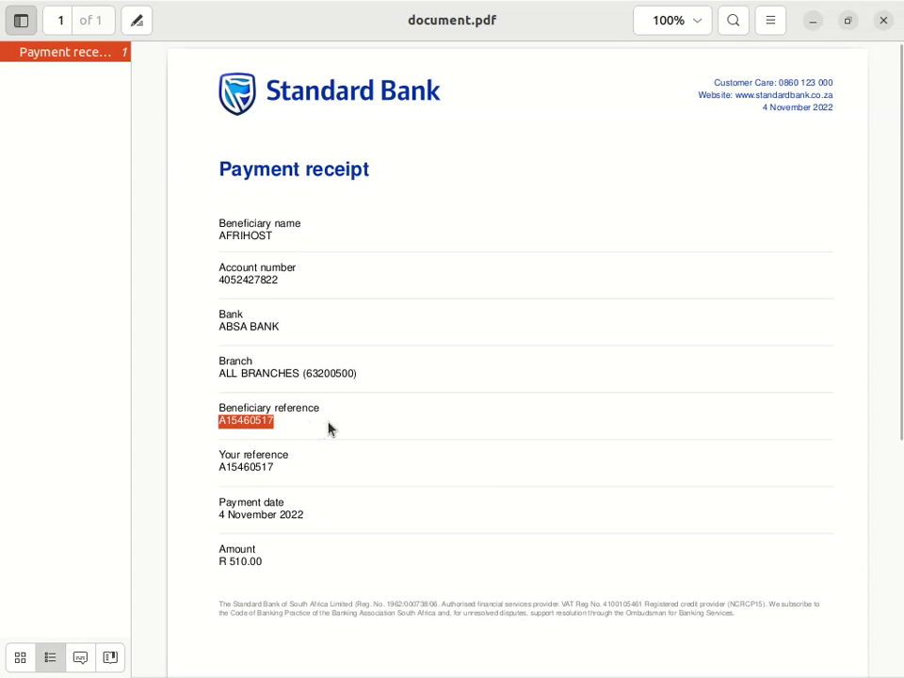
triple_click(270, 409)
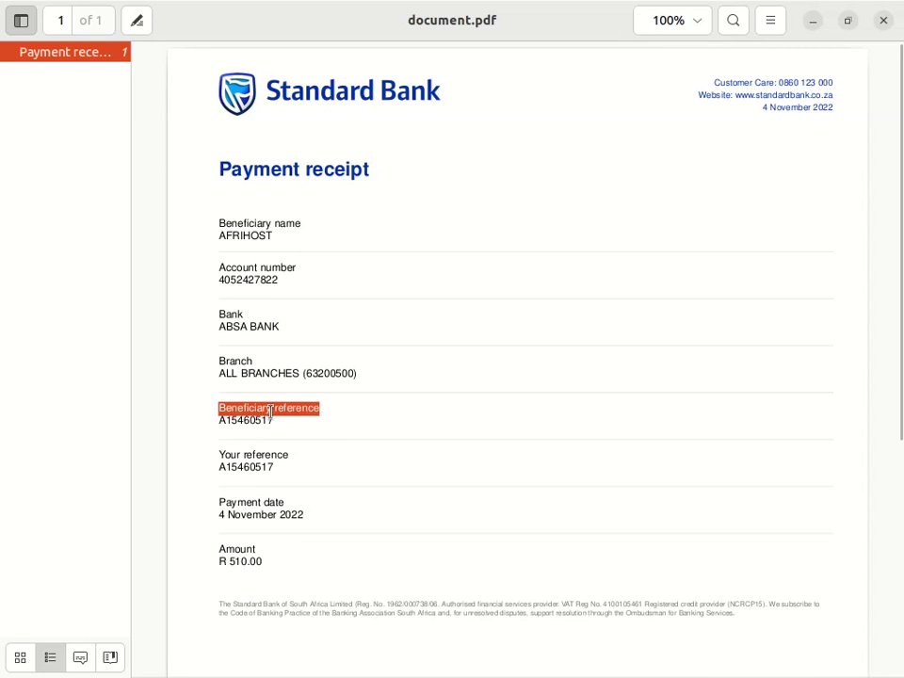
click(258, 422)
double_click(260, 422)
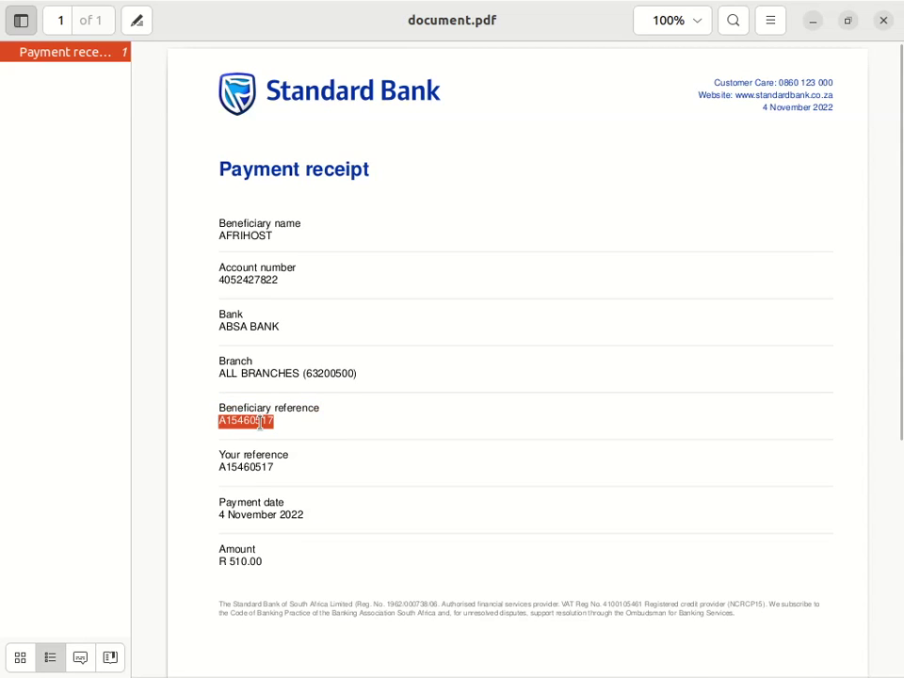
drag(279, 422, 253, 424)
click(175, 409)
Review the receipt's own reference, 4 November 2022 payment date, amount, title and customer-care details.
scroll(273, 437, down, 3)
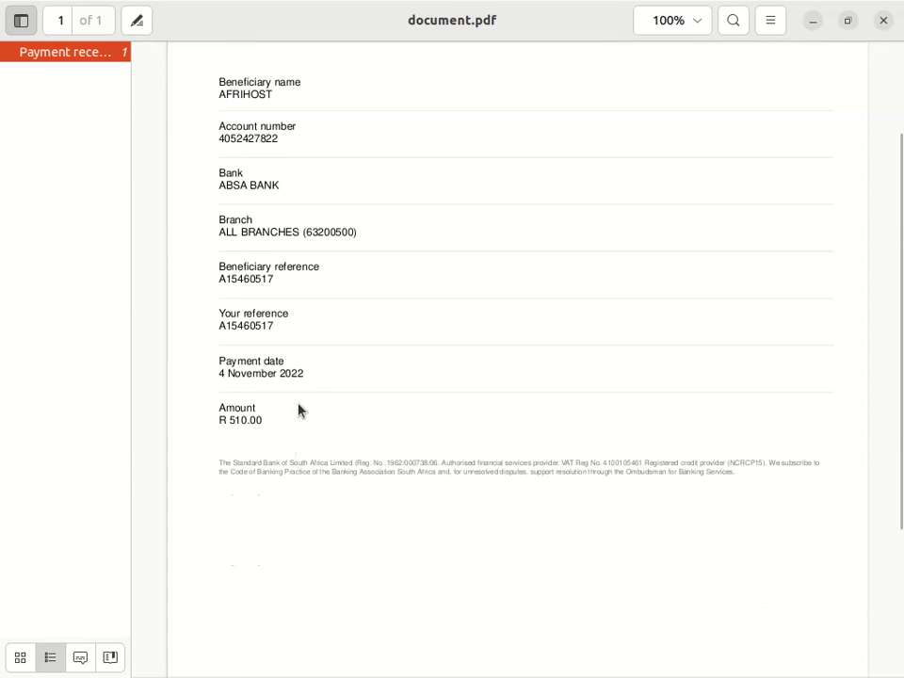
scroll(302, 374, down, 2)
double_click(264, 265)
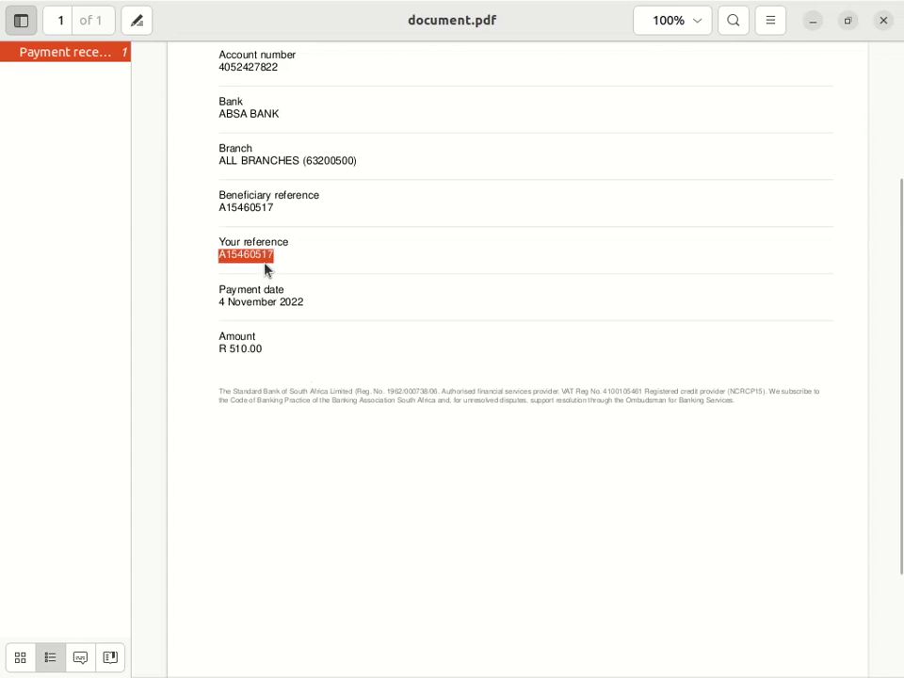
double_click(264, 306)
click(264, 306)
triple_click(264, 307)
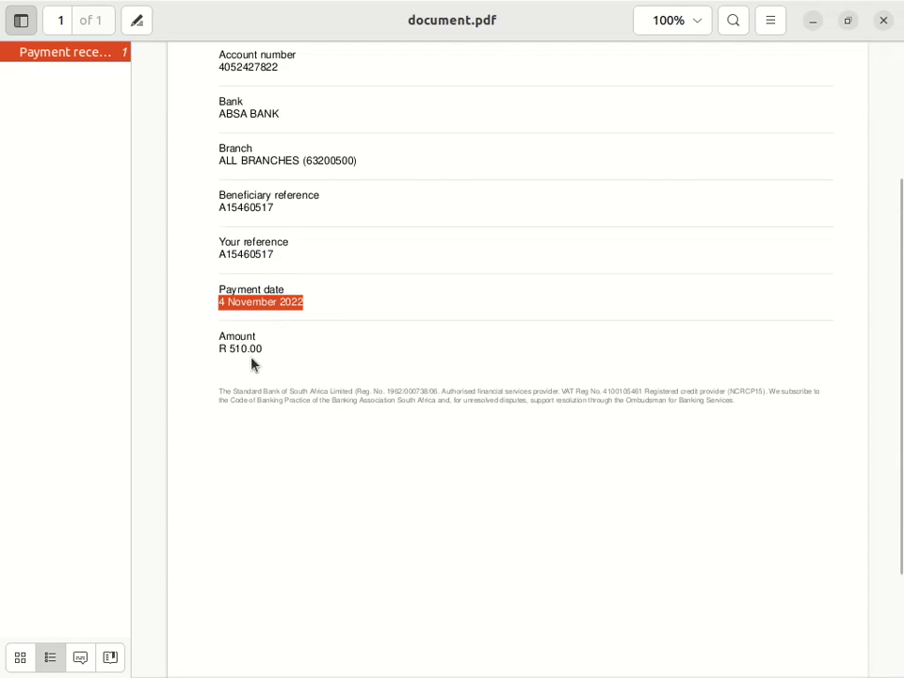
double_click(234, 337)
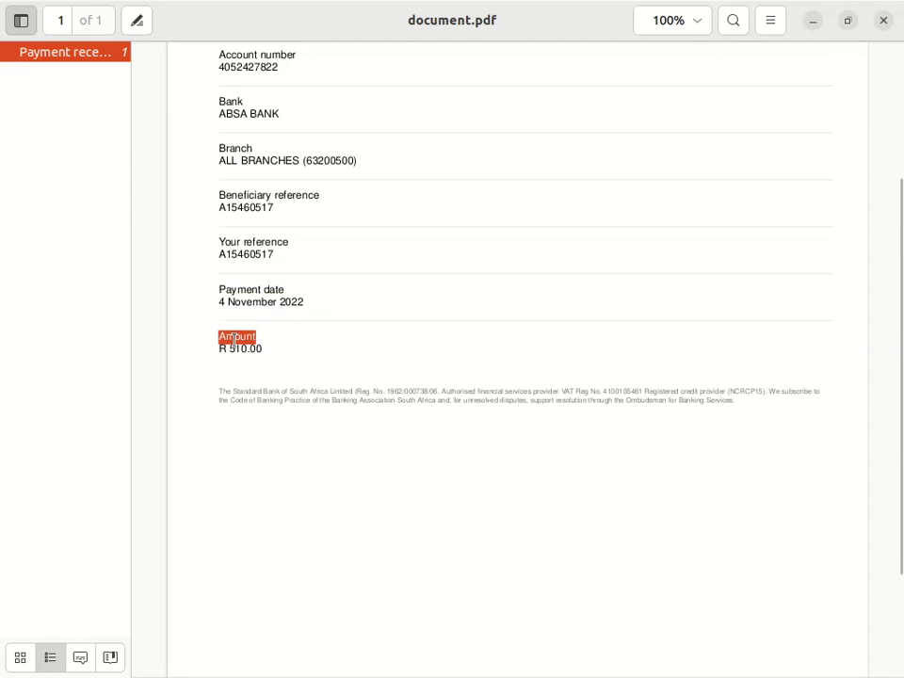
scroll(244, 339, up, 5)
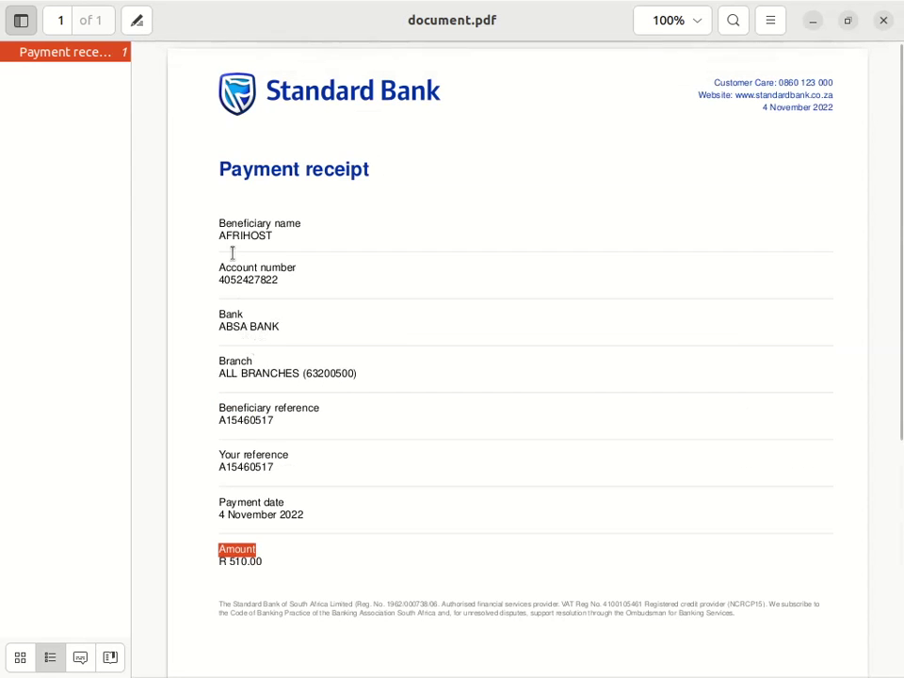
triple_click(330, 169)
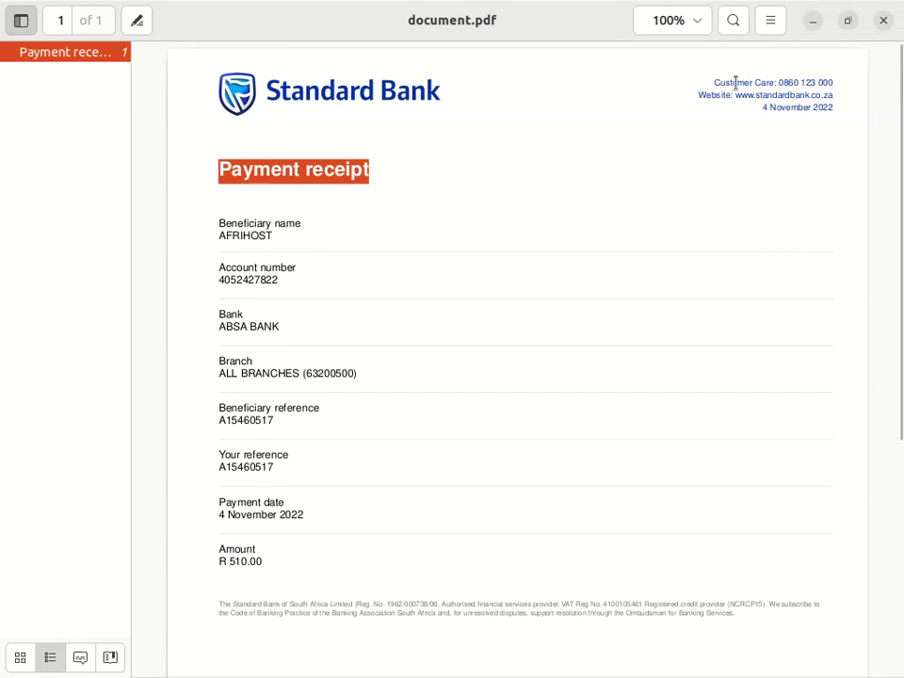
drag(715, 82, 789, 125)
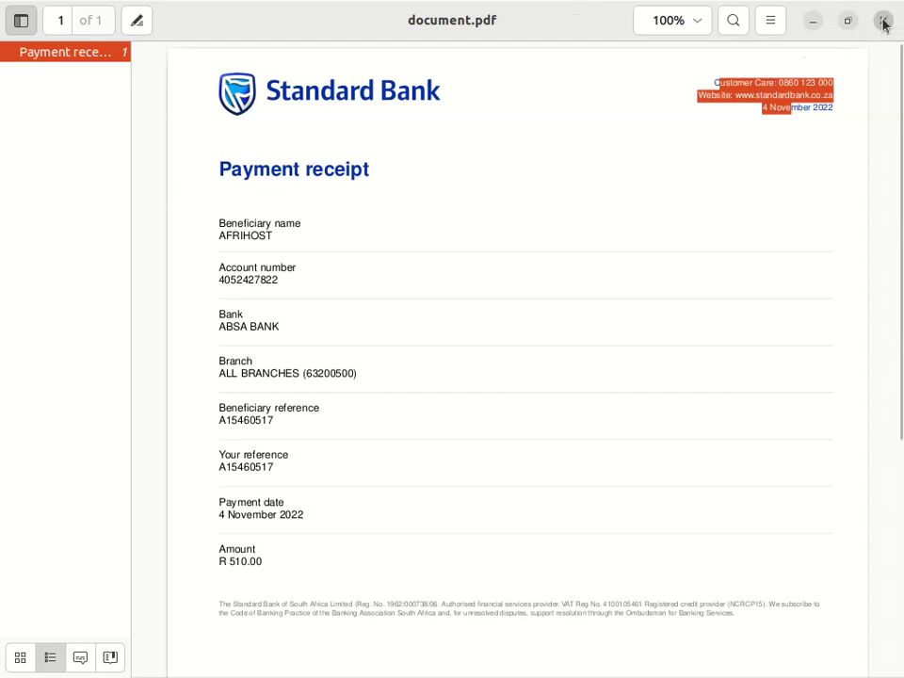
drag(885, 22, 837, 5)
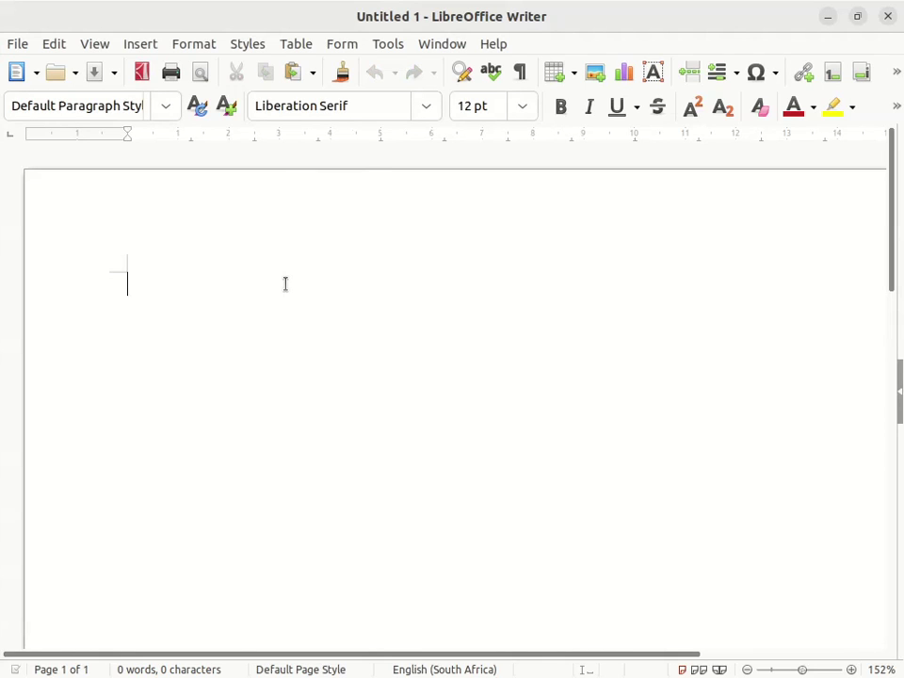
Type the South Africa helpline number, then the any-country helpline number on the next line.
text(so)
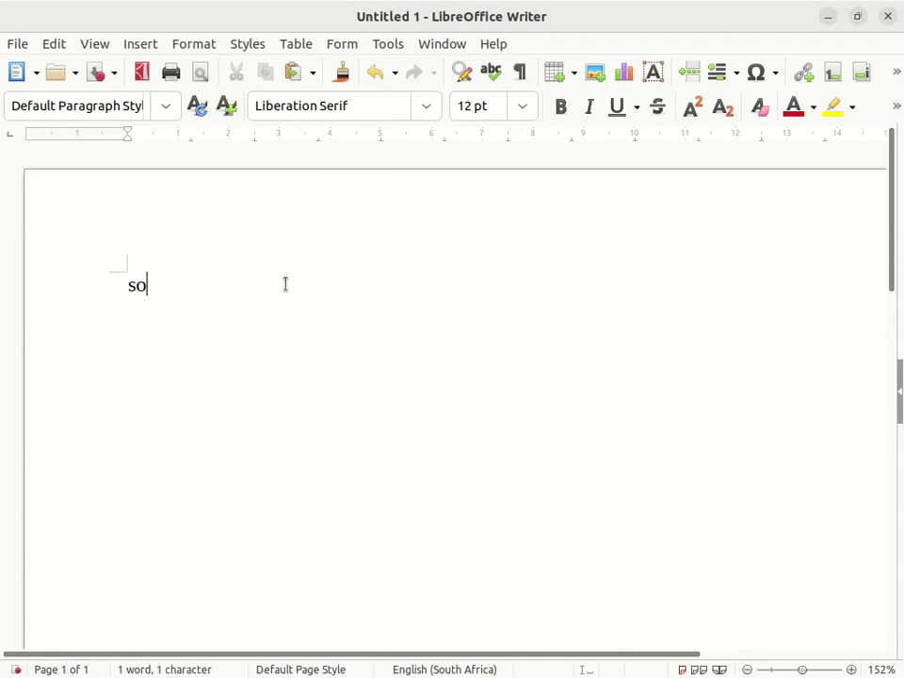
text(uth a)
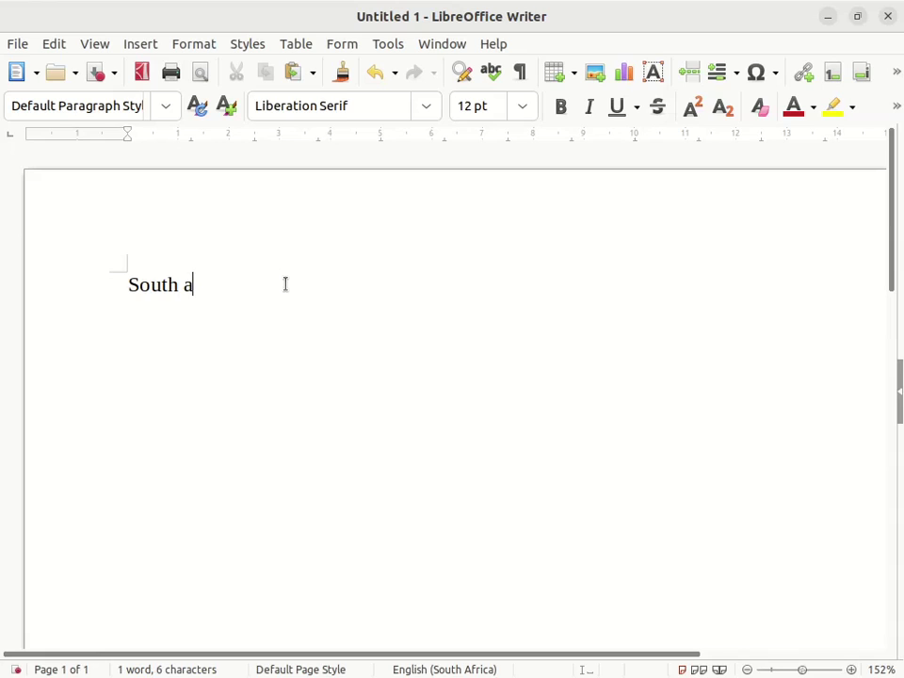
text(frica )
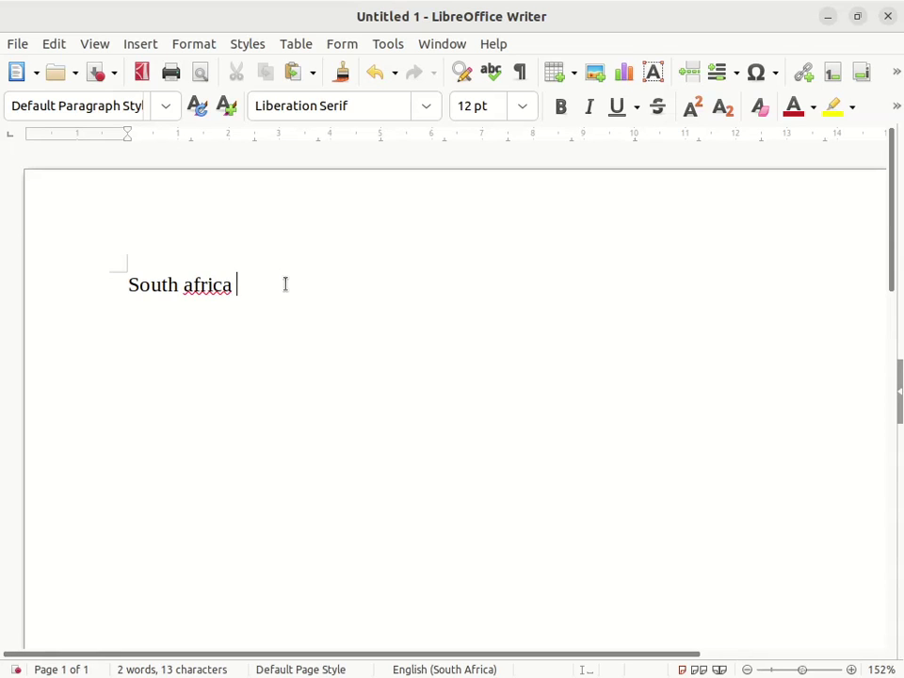
text(: )
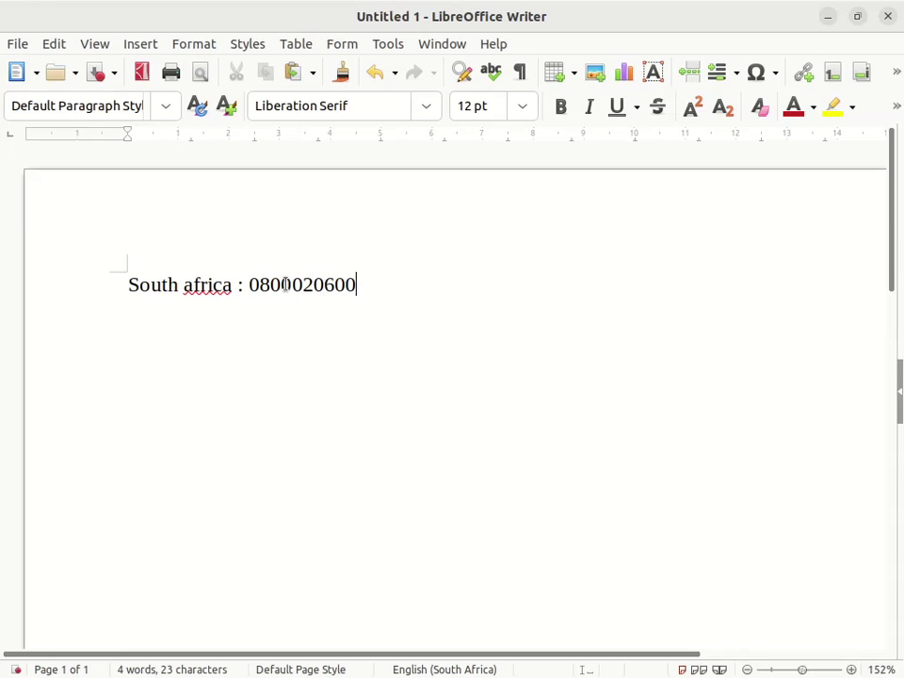
key(Return)
text(any )
text(count)
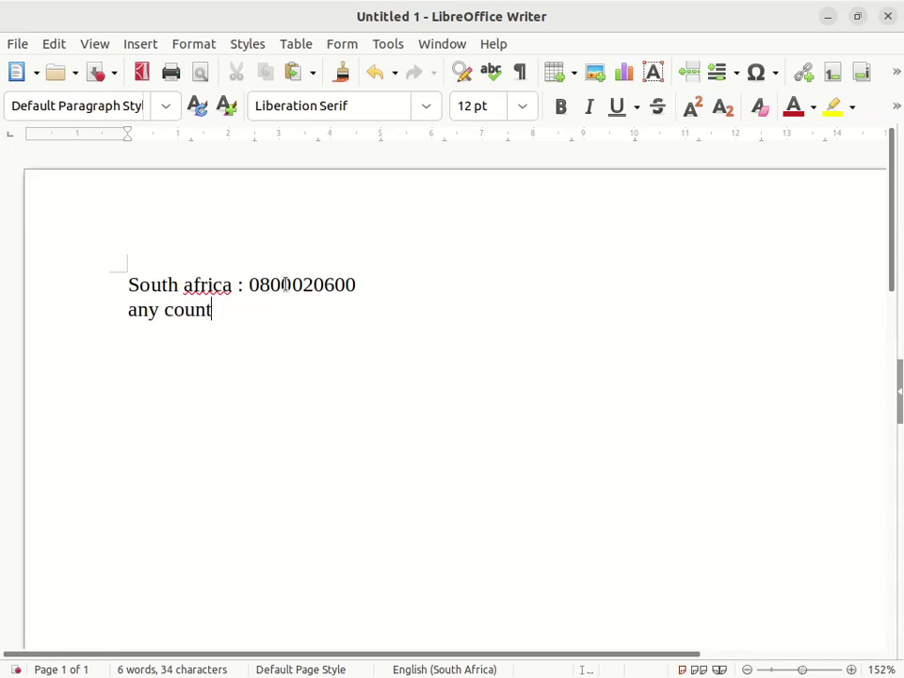
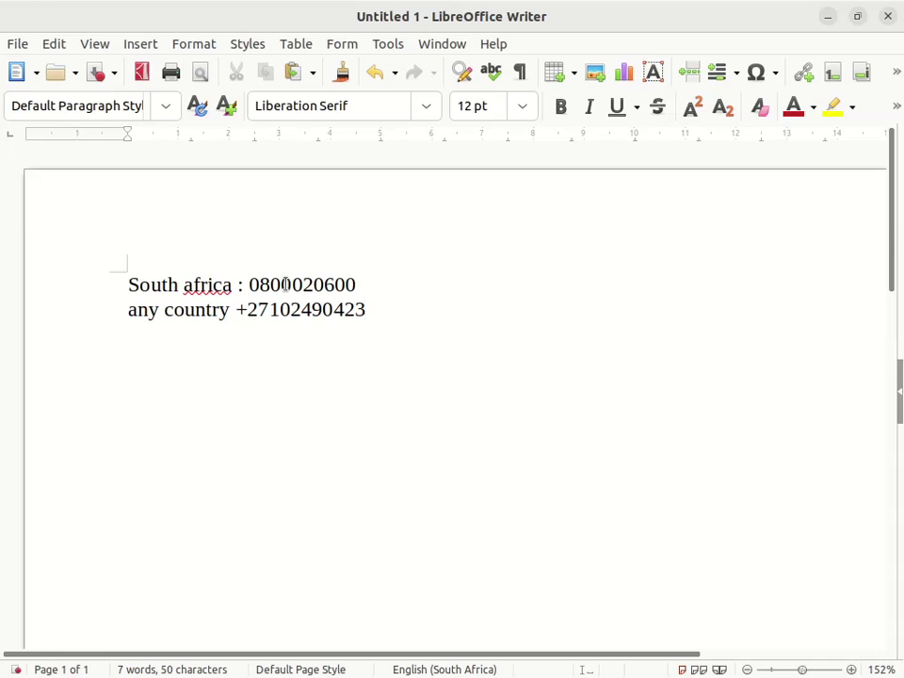